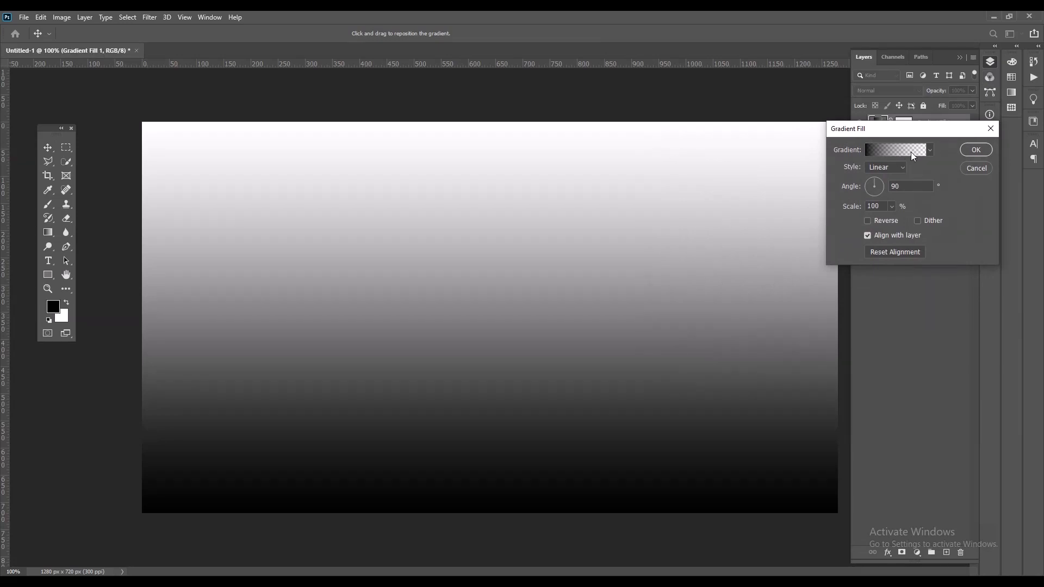
- Change the gradient fill's black colour stop to a dark grey and apply the gradient fill
{"action": "left_click", "coordinate": [911, 152]}
{"action": "left_click", "coordinate": [667, 300]}
{"action": "double_click", "coordinate": [667, 299]}
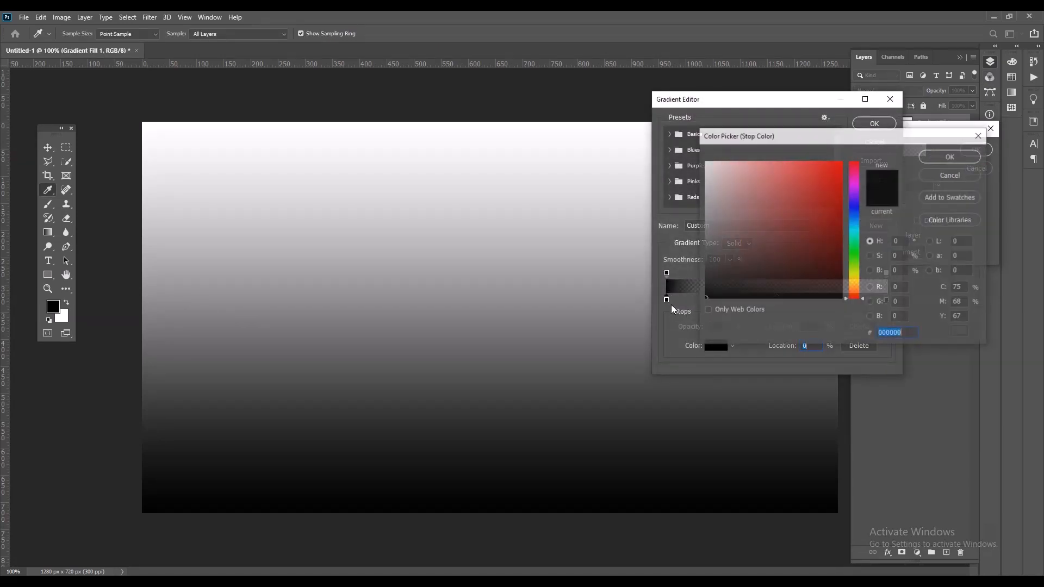
{"action": "left_click", "coordinate": [705, 263]}
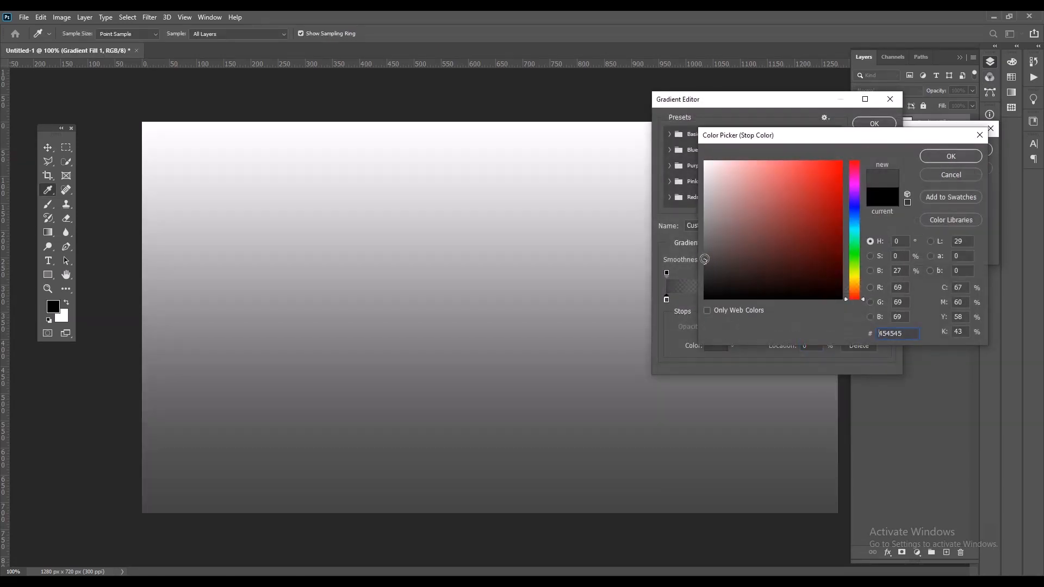
{"action": "left_click", "coordinate": [705, 257]}
{"action": "left_click", "coordinate": [951, 156]}
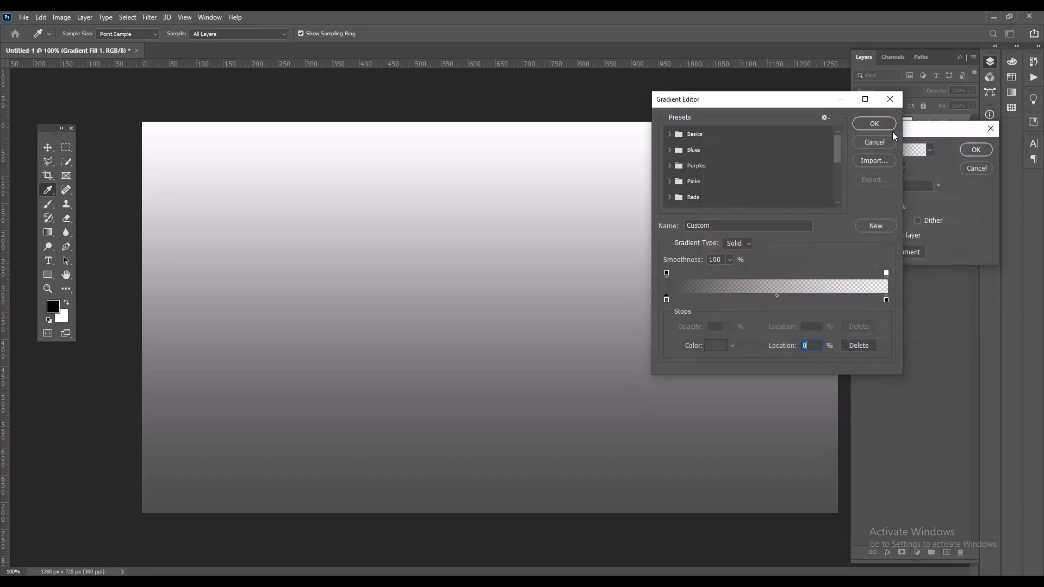
{"action": "left_click", "coordinate": [872, 124]}
{"action": "left_click", "coordinate": [976, 145]}
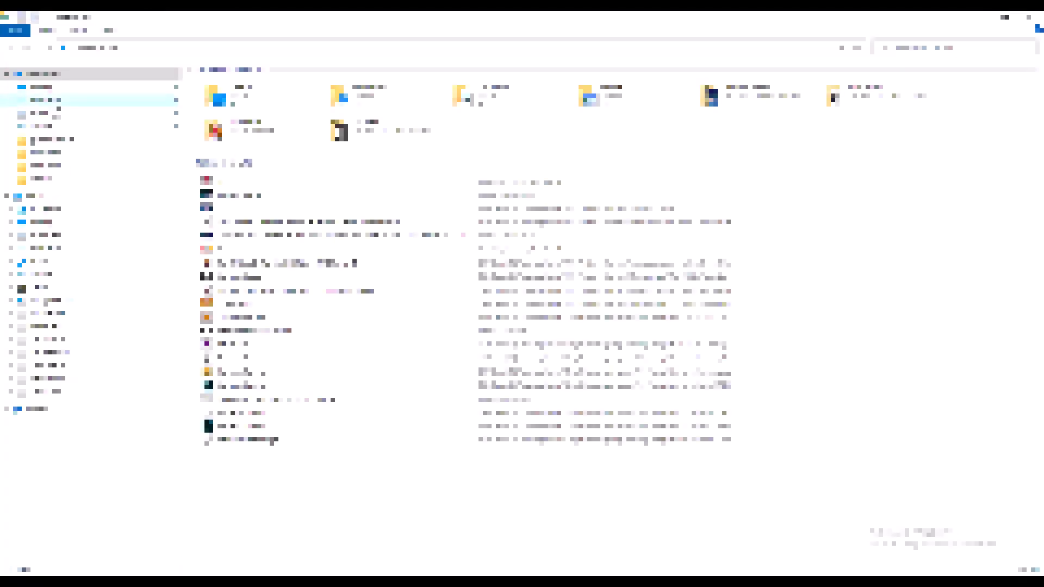
- Place the two orange images, pngwing.com (5) and pngwing.com (4), from the pictures folder into the document
{"action": "left_click", "coordinate": [55, 102]}
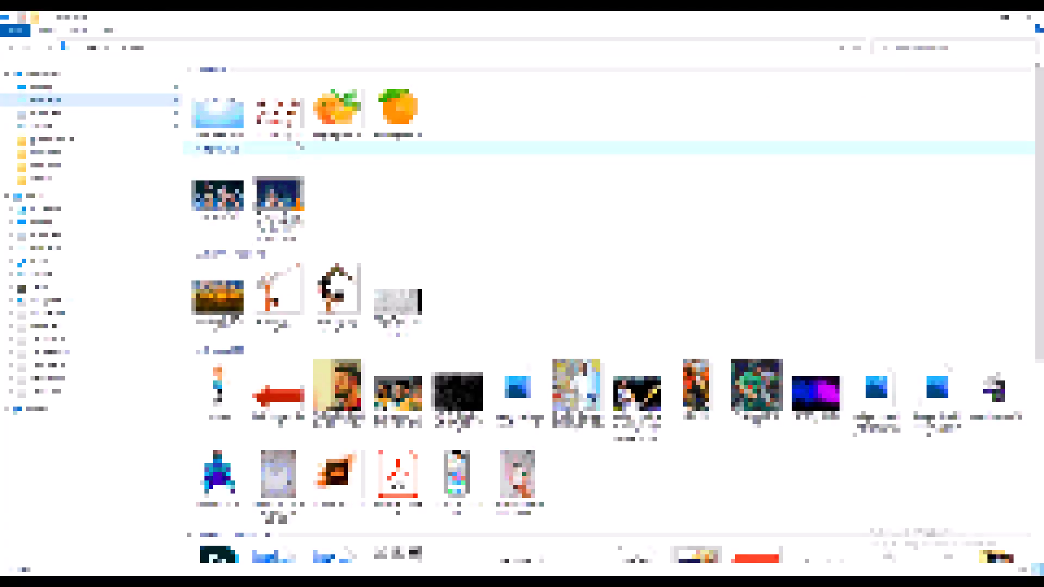
{"action": "left_click_drag", "start_coordinate": [452, 119], "coordinate": [335, 112]}
{"action": "left_click_drag", "start_coordinate": [338, 114], "coordinate": [445, 392]}
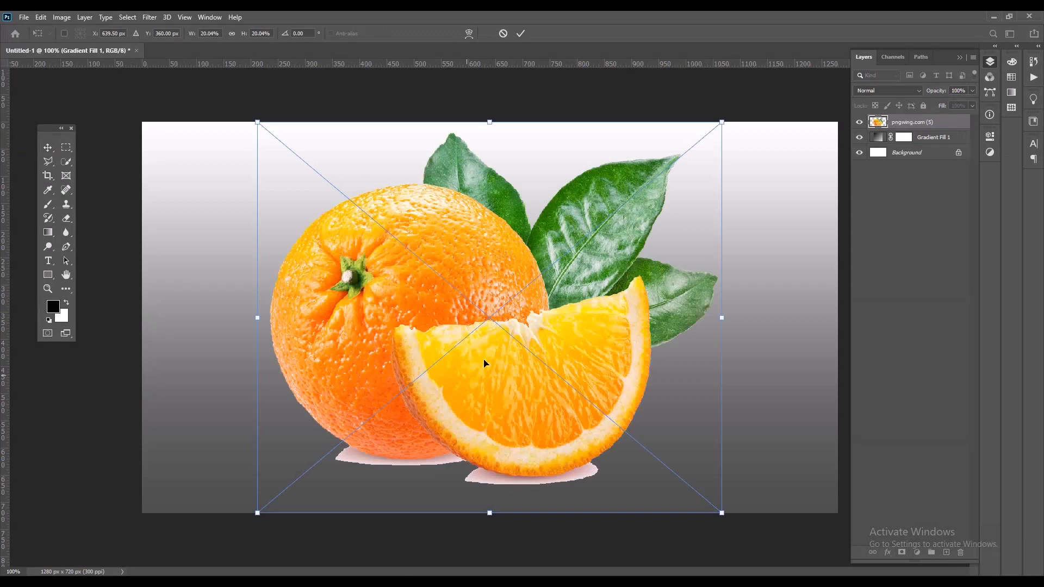
{"action": "left_click", "coordinate": [518, 35]}
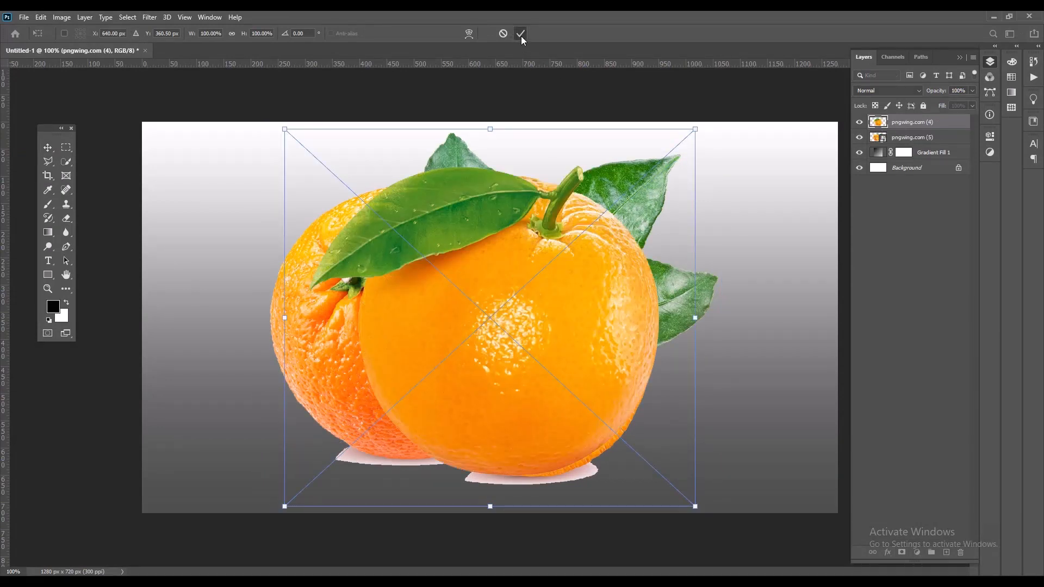
{"action": "left_click", "coordinate": [521, 34]}
- Flip the whole orange with the single leaf horizontally
{"action": "key", "text": "ctrl"}
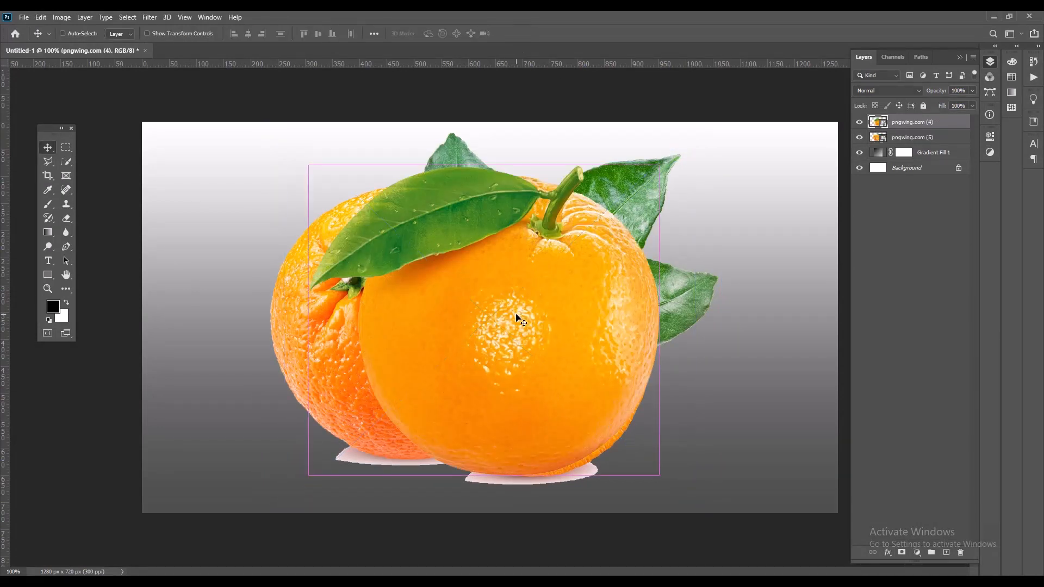
{"action": "key", "text": "ctrl+t"}
{"action": "right_click", "coordinate": [537, 314]}
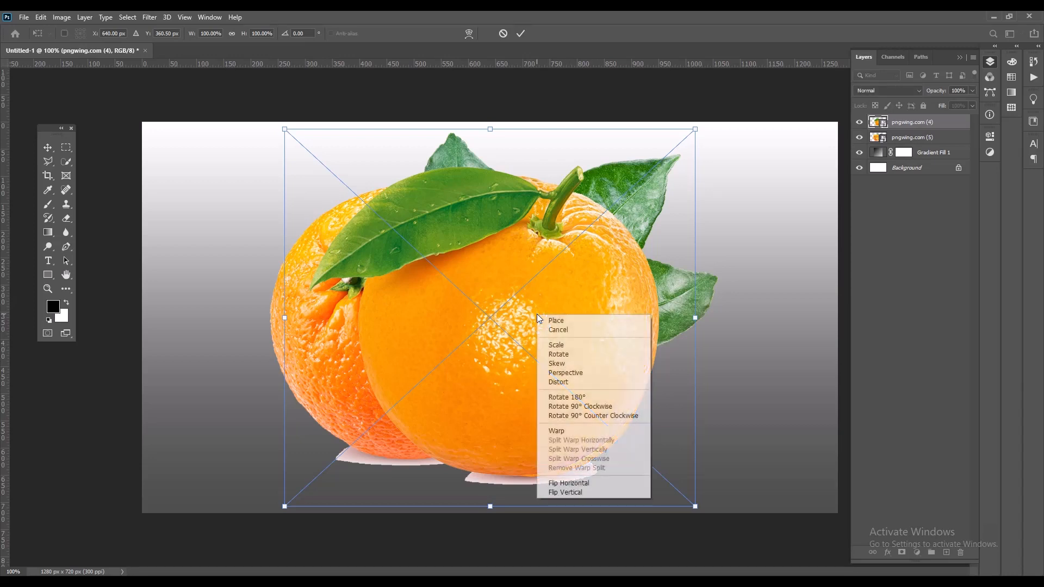
{"action": "left_click", "coordinate": [601, 481]}
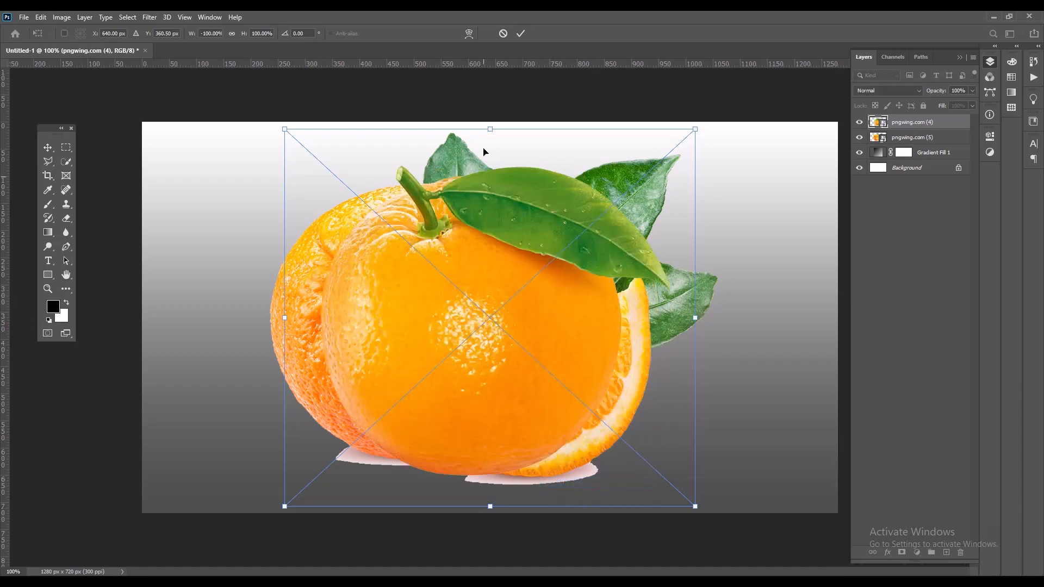
{"action": "left_click", "coordinate": [523, 37]}
- Separate the two images by moving the whole orange to the right and the sliced orange picture to the left
{"action": "left_click_drag", "start_coordinate": [478, 272], "coordinate": [618, 278]}
{"action": "left_click", "coordinate": [407, 285]}
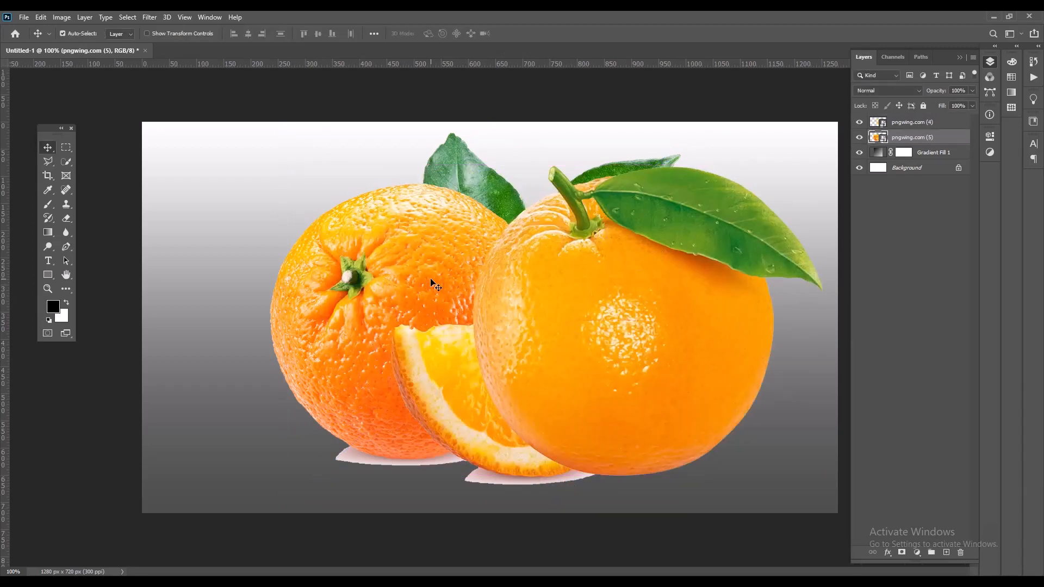
{"action": "left_click_drag", "start_coordinate": [433, 283], "coordinate": [328, 291]}
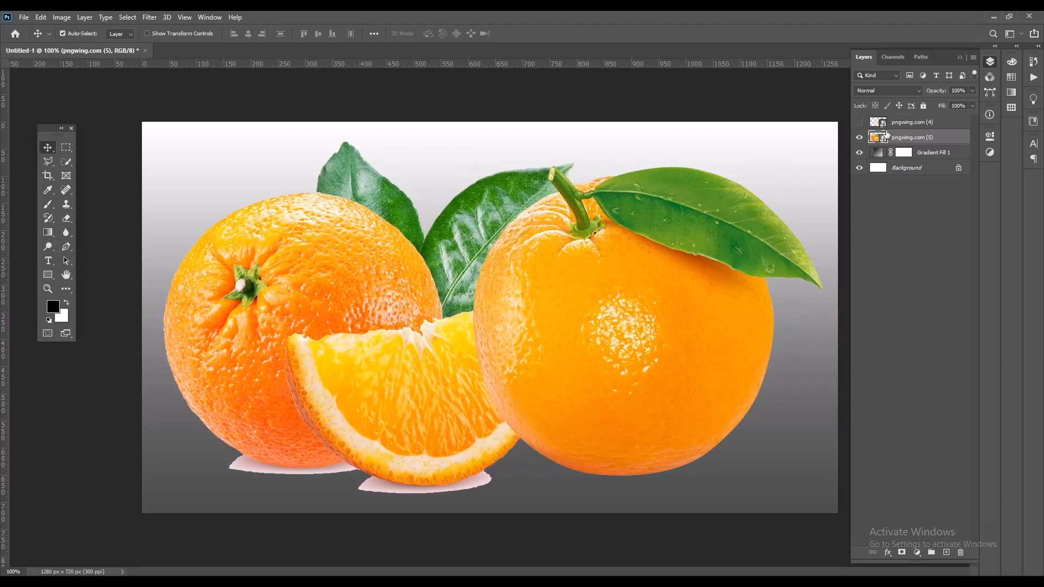
- Rasterize the pngwing.com (5) layer and delete everything on it except the orange wedge, using a quick selection
{"action": "right_click", "coordinate": [907, 140]}
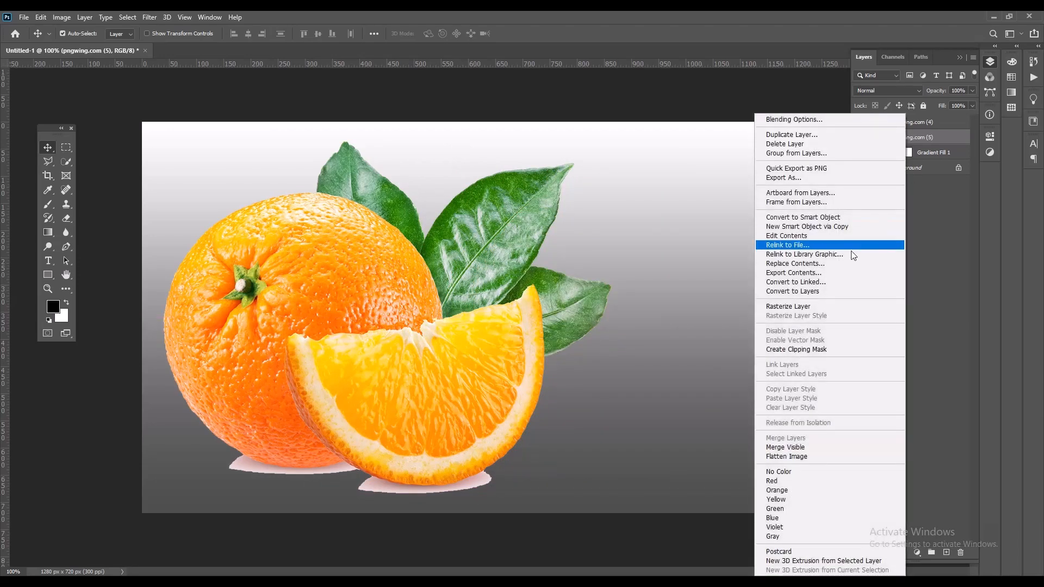
{"action": "left_click", "coordinate": [815, 305]}
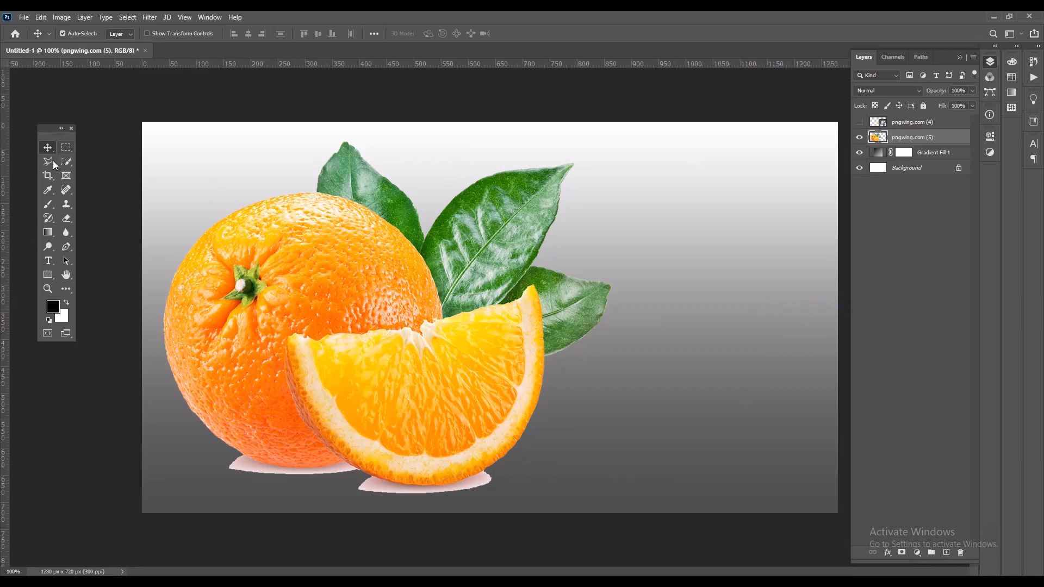
{"action": "left_click", "coordinate": [66, 162]}
{"action": "left_click", "coordinate": [103, 172]}
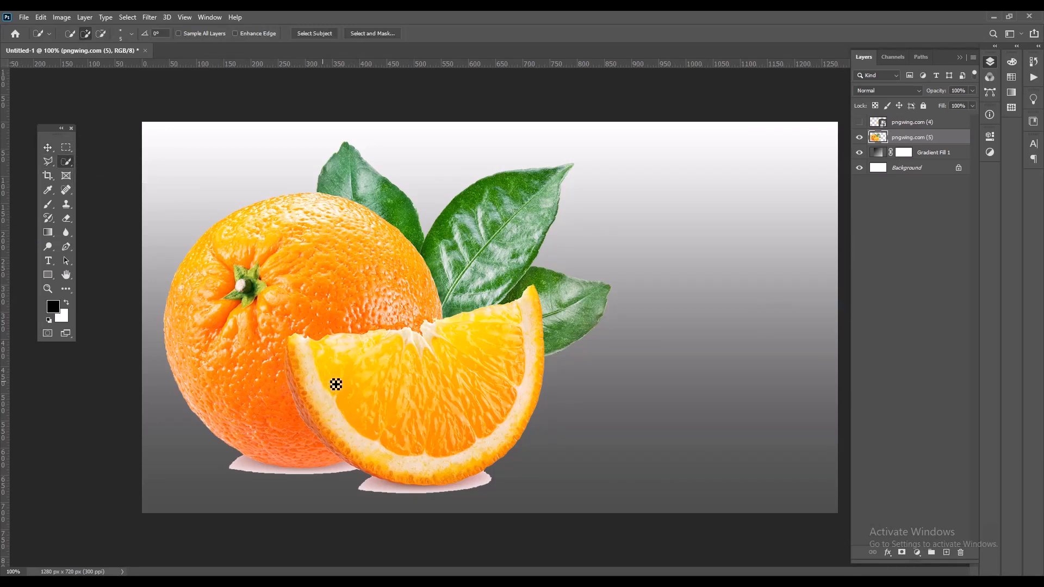
{"action": "mouse_move", "coordinate": [334, 384]}
{"action": "left_mouse_down"}
{"action": "mouse_move", "coordinate": [369, 365]}
{"action": "mouse_move", "coordinate": [371, 375]}
{"action": "mouse_move", "coordinate": [346, 375]}
{"action": "mouse_move", "coordinate": [308, 356]}
{"action": "mouse_move", "coordinate": [302, 395]}
{"action": "mouse_move", "coordinate": [376, 462]}
{"action": "mouse_move", "coordinate": [415, 474]}
{"action": "mouse_move", "coordinate": [488, 446]}
{"action": "mouse_move", "coordinate": [511, 420]}
{"action": "mouse_move", "coordinate": [527, 355]}
{"action": "left_mouse_up"}
{"action": "left_click", "coordinate": [299, 418]}
{"action": "mouse_move", "coordinate": [302, 366]}
{"action": "left_mouse_down"}
{"action": "mouse_move", "coordinate": [295, 379]}
{"action": "mouse_move", "coordinate": [296, 358]}
{"action": "left_mouse_up"}
{"action": "key", "text": "ctrl+shift+i"}
{"action": "key", "text": "Delete"}
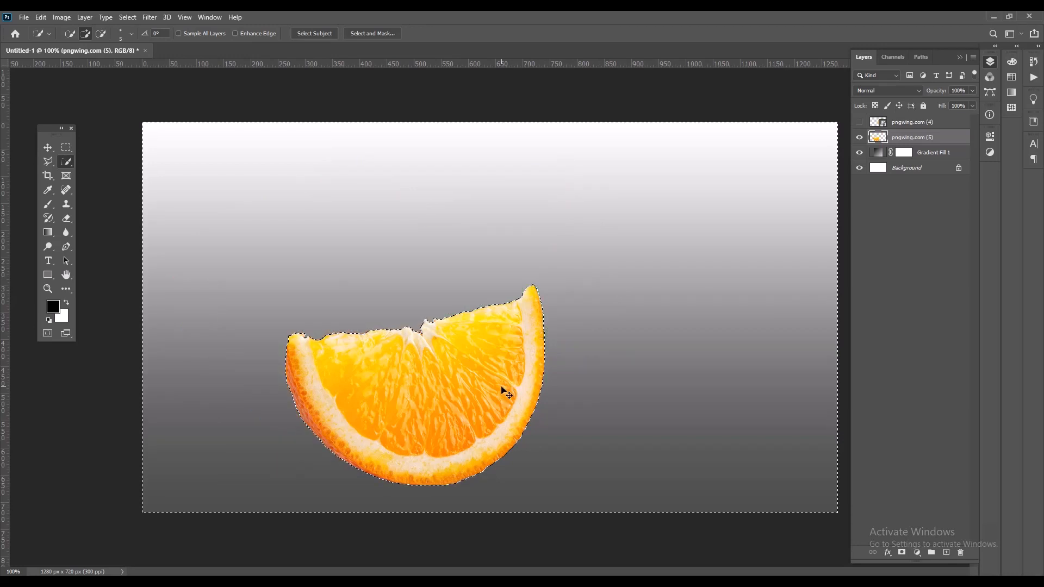
{"action": "key", "text": "ctrl+d"}
- Bring the wedge layer above the whole orange and position the wedge overlapping the orange's lower left side
{"action": "left_click", "coordinate": [48, 148]}
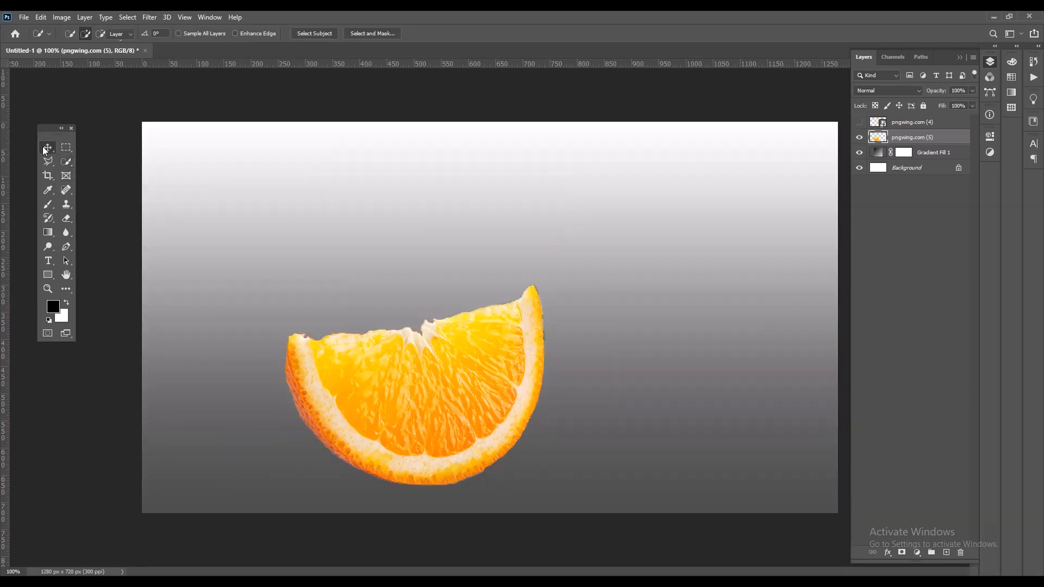
{"action": "left_click_drag", "start_coordinate": [442, 395], "coordinate": [412, 342]}
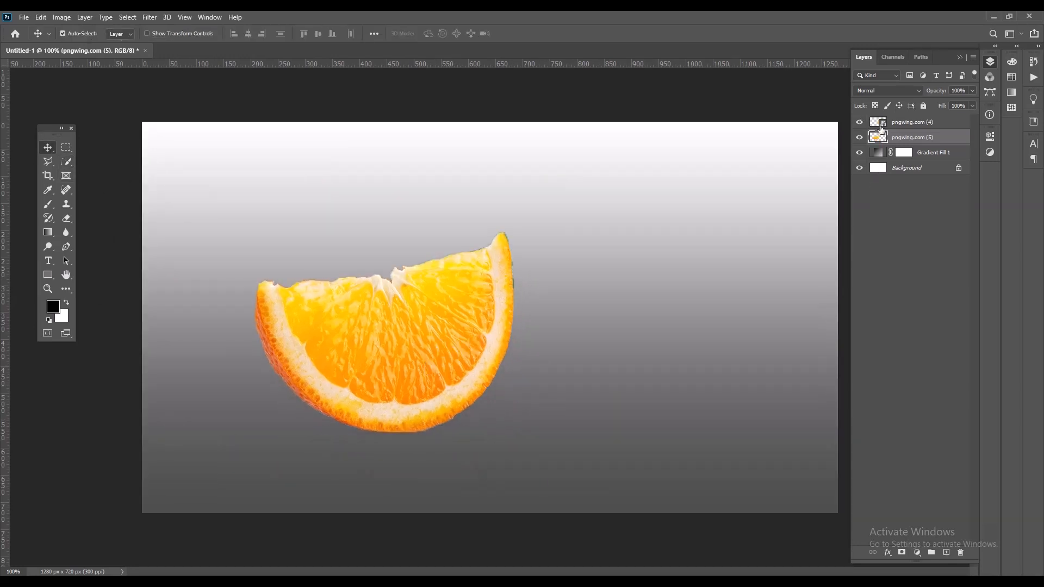
{"action": "left_click_drag", "start_coordinate": [636, 338], "coordinate": [573, 328]}
{"action": "left_click", "coordinate": [365, 361]}
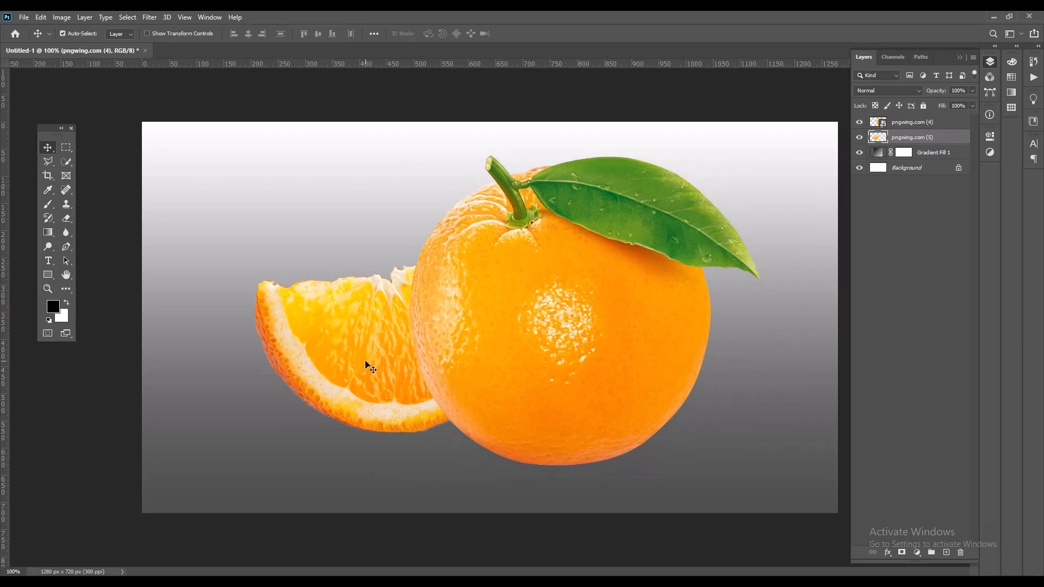
{"action": "left_click_drag", "start_coordinate": [901, 137], "coordinate": [904, 115]}
{"action": "left_click_drag", "start_coordinate": [382, 376], "coordinate": [374, 398]}
- Rotate the orange wedge about 12.78° clockwise and warp its right side slightly outward
{"action": "key", "text": "ctrl+t"}
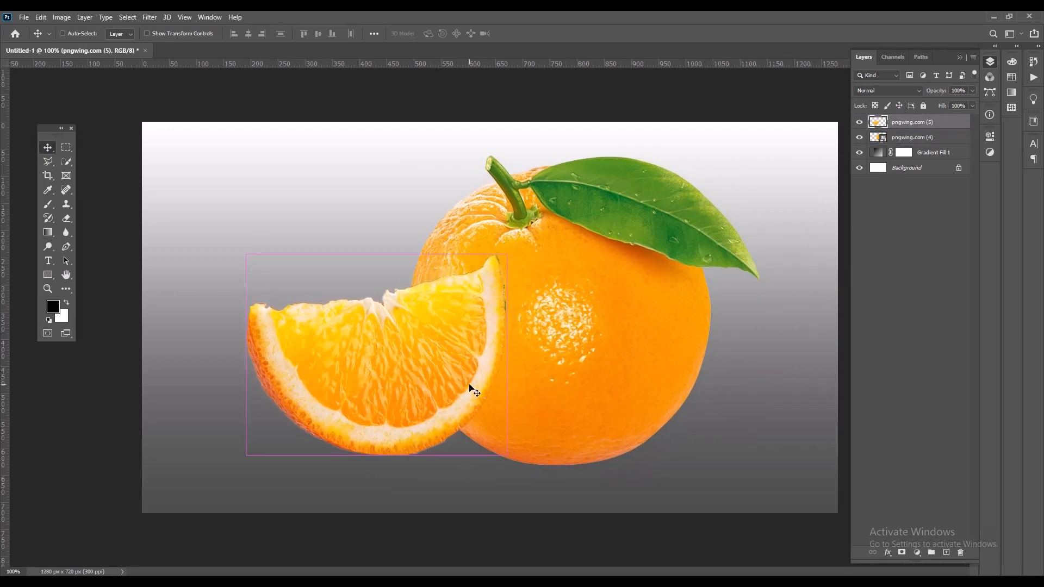
{"action": "left_click_drag", "start_coordinate": [520, 251], "coordinate": [539, 287]}
{"action": "right_click", "coordinate": [462, 355]}
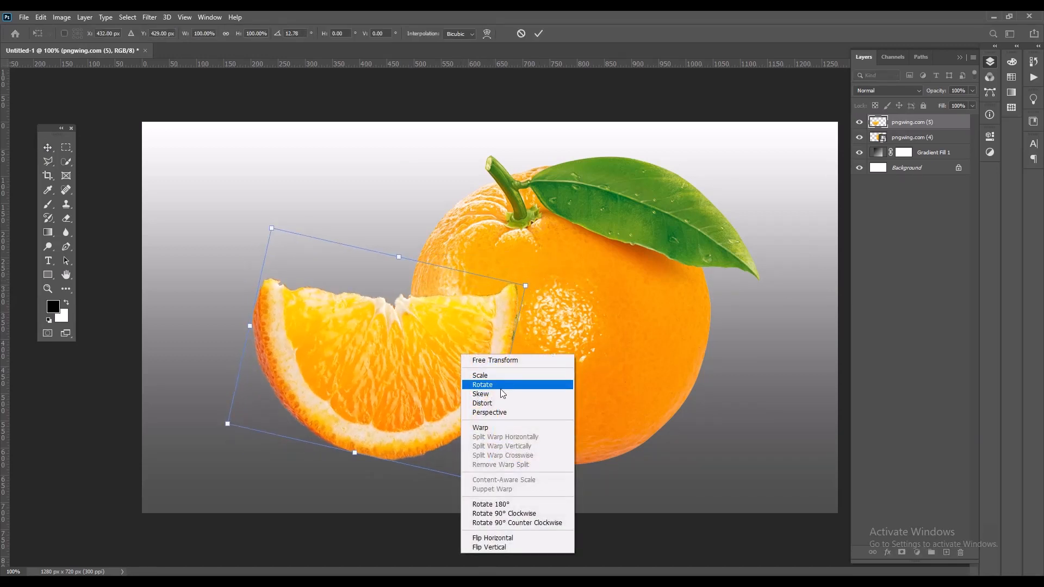
{"action": "left_click", "coordinate": [481, 427]}
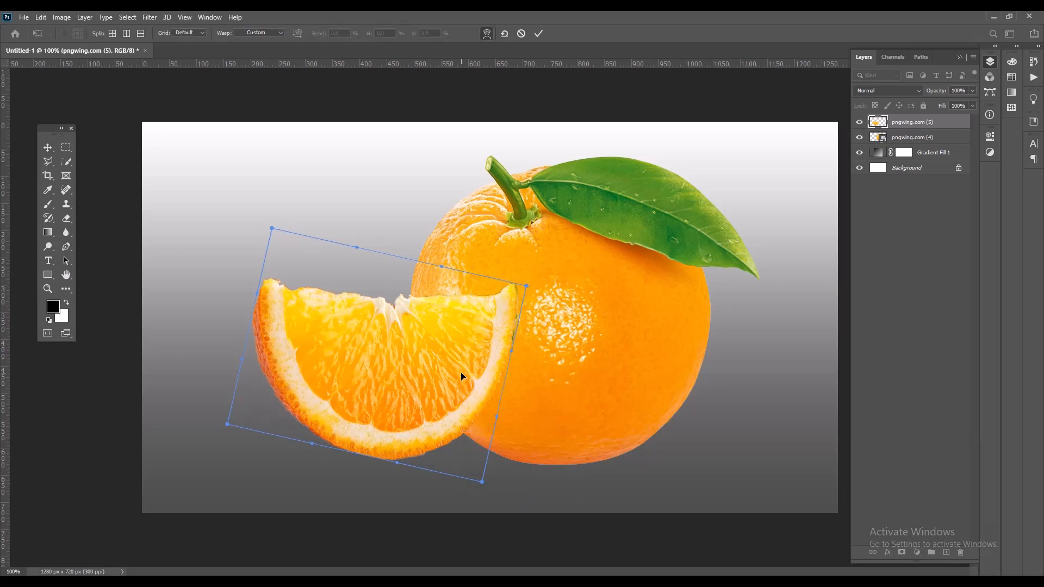
{"action": "left_click_drag", "start_coordinate": [470, 377], "coordinate": [470, 379]}
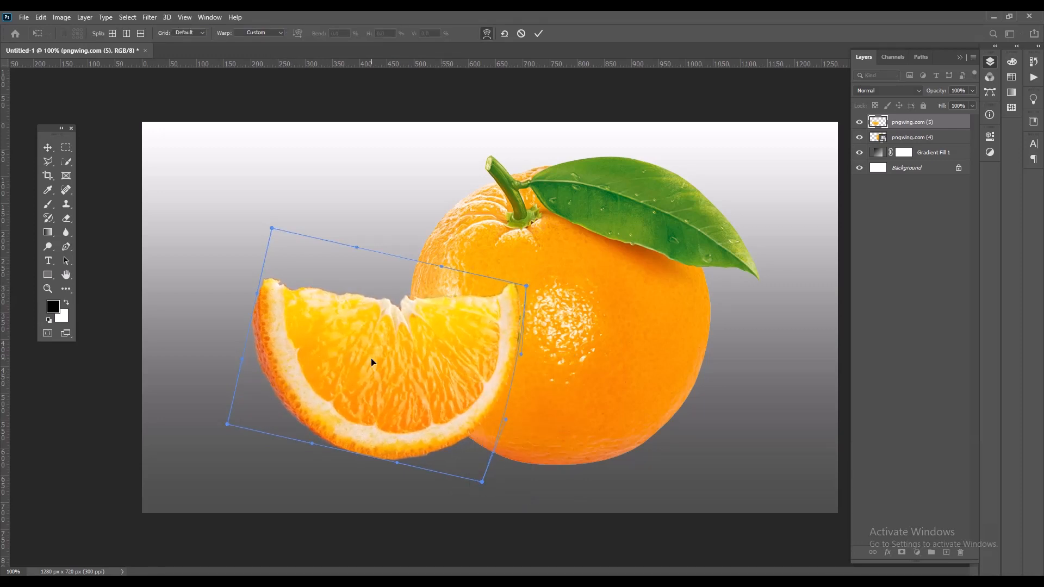
- Stretch the wedge to about 104.85% width and 106.31% height, and nudge it closer to the whole orange
{"action": "key", "text": "ctrl+t"}
{"action": "right_click", "coordinate": [403, 356]}
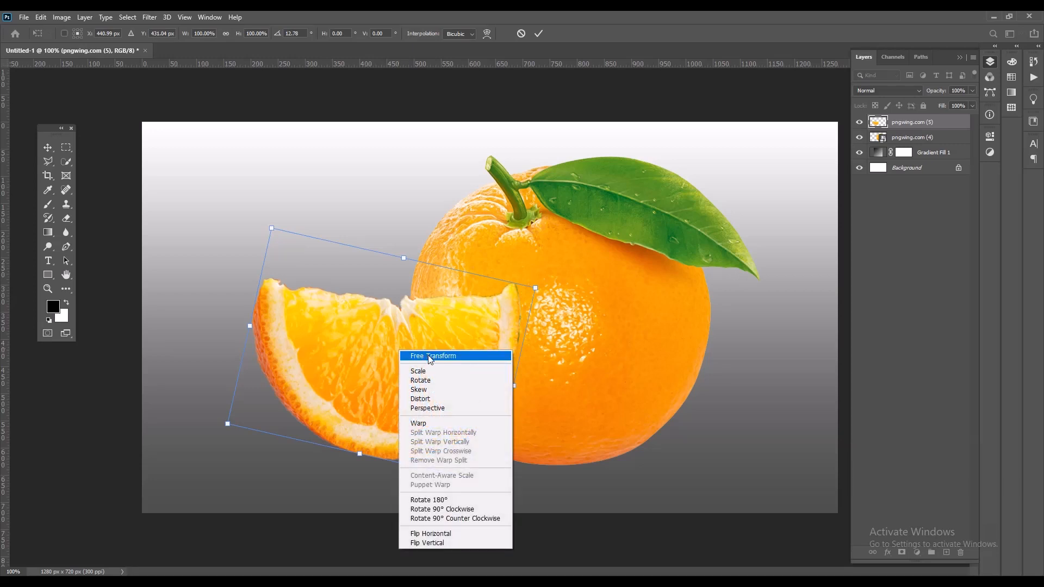
{"action": "left_click", "coordinate": [424, 355]}
{"action": "left_click_drag", "start_coordinate": [361, 456], "coordinate": [356, 468]}
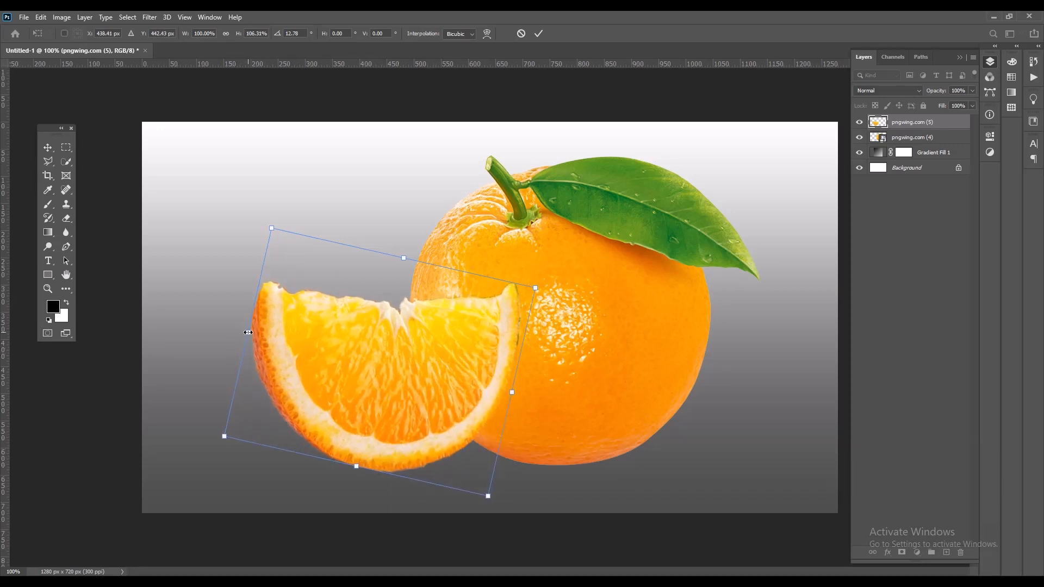
{"action": "left_click_drag", "start_coordinate": [248, 333], "coordinate": [236, 329]}
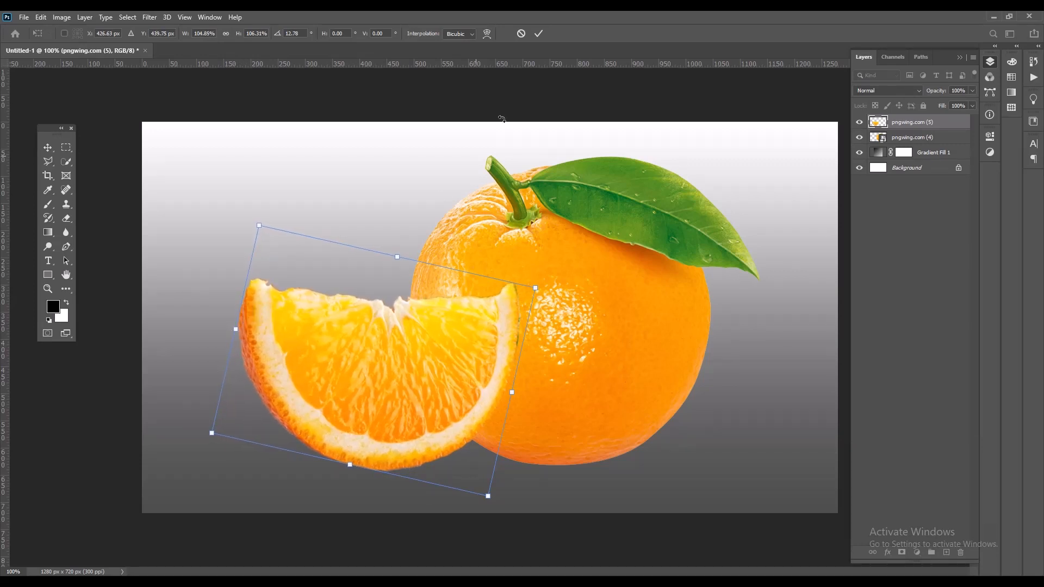
{"action": "left_click", "coordinate": [538, 33]}
{"action": "mouse_move", "coordinate": [482, 368]}
{"action": "left_mouse_down"}
{"action": "mouse_move", "coordinate": [492, 385]}
{"action": "mouse_move", "coordinate": [487, 366]}
{"action": "left_mouse_up"}
- Scale the wedge and the whole orange down together and centre them on the canvas
{"action": "left_click", "coordinate": [613, 319]}
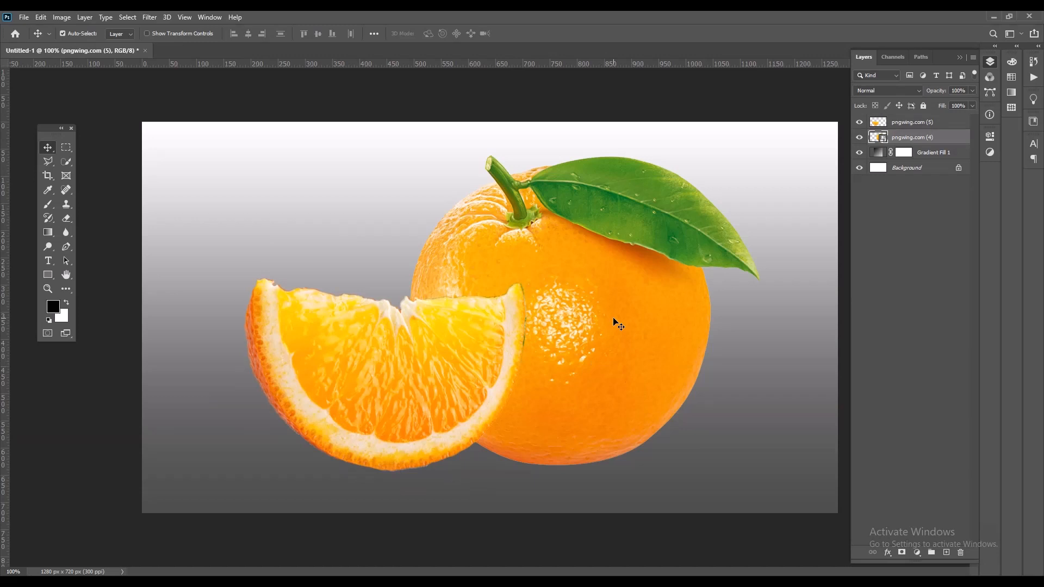
{"action": "left_click", "coordinate": [453, 358], "text": "shift"}
{"action": "key", "text": "ctrl+t"}
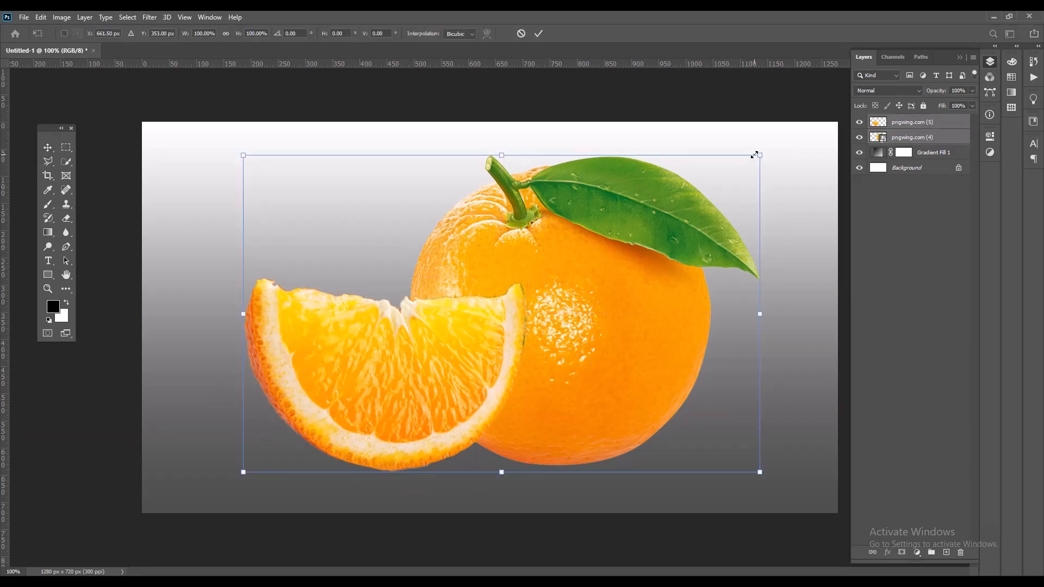
{"action": "left_click_drag", "start_coordinate": [754, 155], "coordinate": [679, 212]}
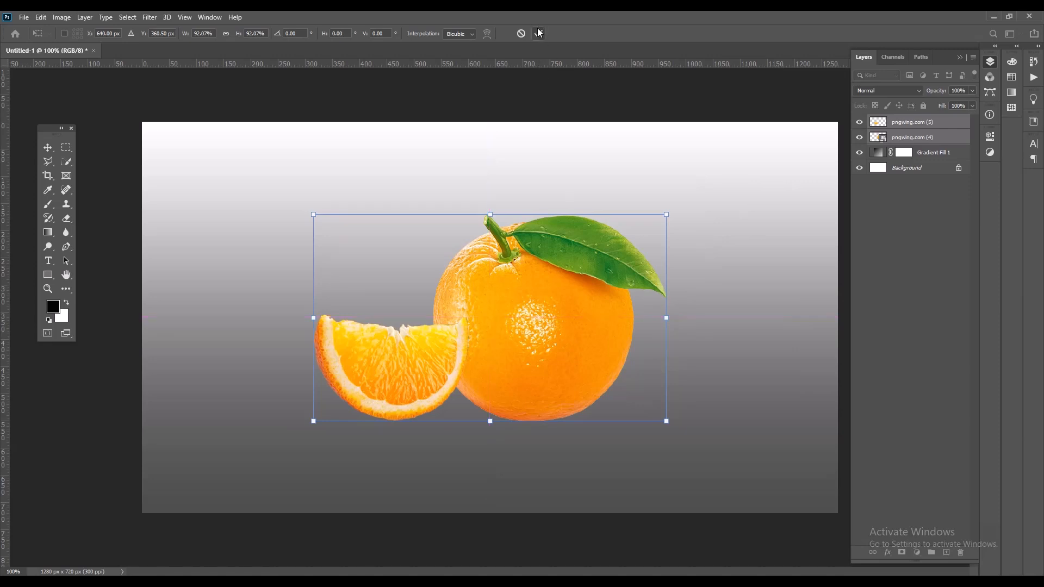
{"action": "left_click", "coordinate": [538, 33]}
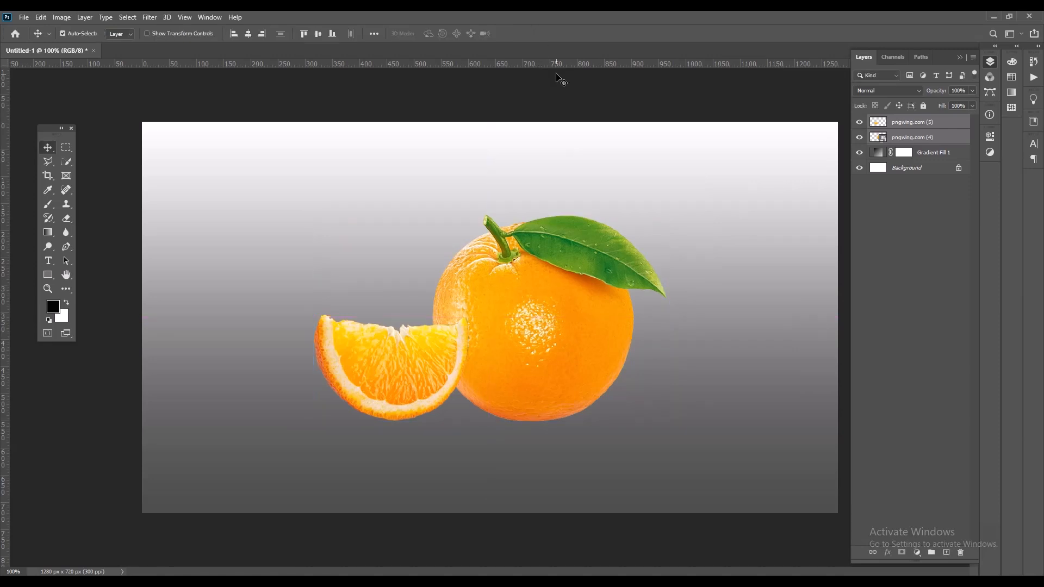
- Select the wedge's inner flesh without its rind on the pngwing.com (5) layer, using the Quick Selection tool up to the right corner
{"action": "left_click", "coordinate": [742, 135]}
{"action": "left_click", "coordinate": [897, 124]}
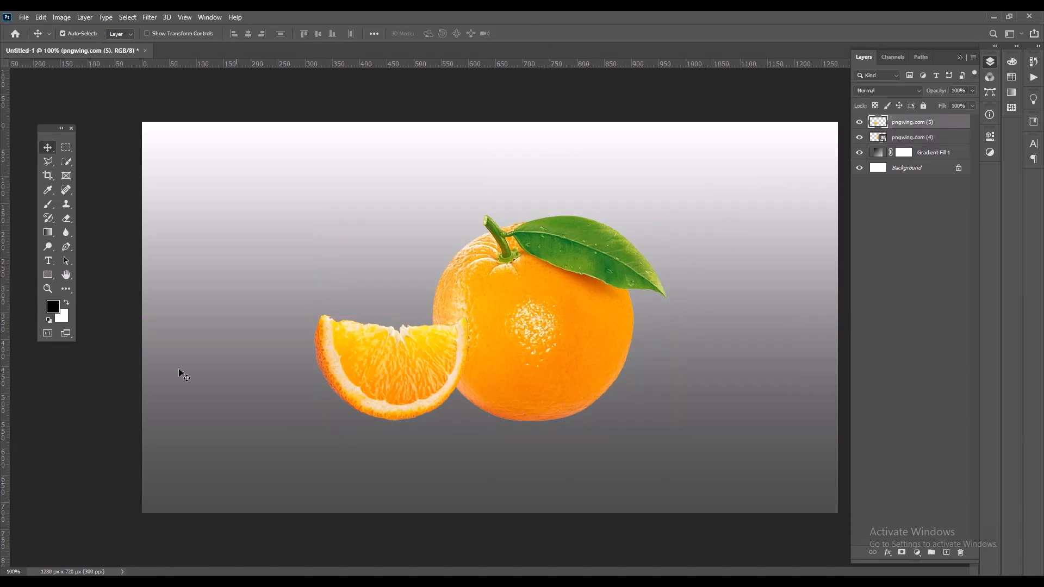
{"action": "left_click", "coordinate": [66, 162]}
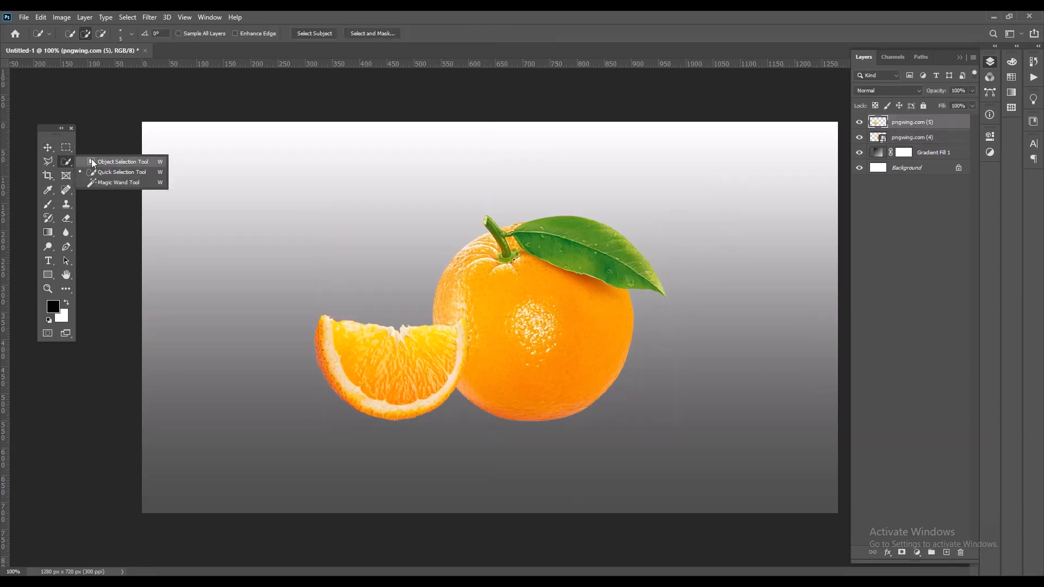
{"action": "left_click", "coordinate": [91, 159]}
{"action": "mouse_move", "coordinate": [348, 326]}
{"action": "left_mouse_down"}
{"action": "mouse_move", "coordinate": [361, 364]}
{"action": "mouse_move", "coordinate": [414, 365]}
{"action": "mouse_move", "coordinate": [439, 354]}
{"action": "left_mouse_up"}
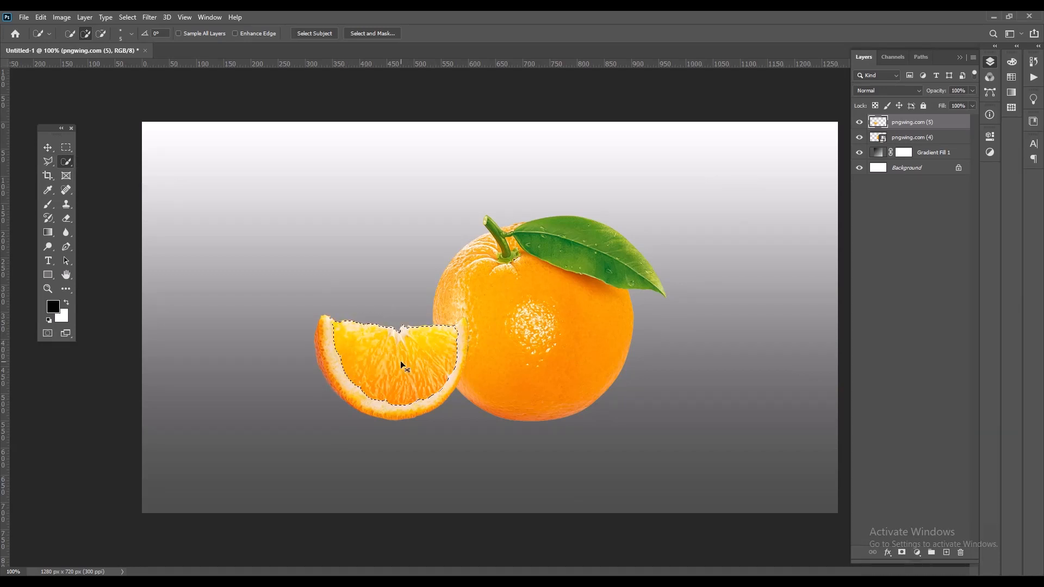
{"action": "key", "text": "ctrl+plus"}
{"action": "key", "text": "ctrl+plus"}
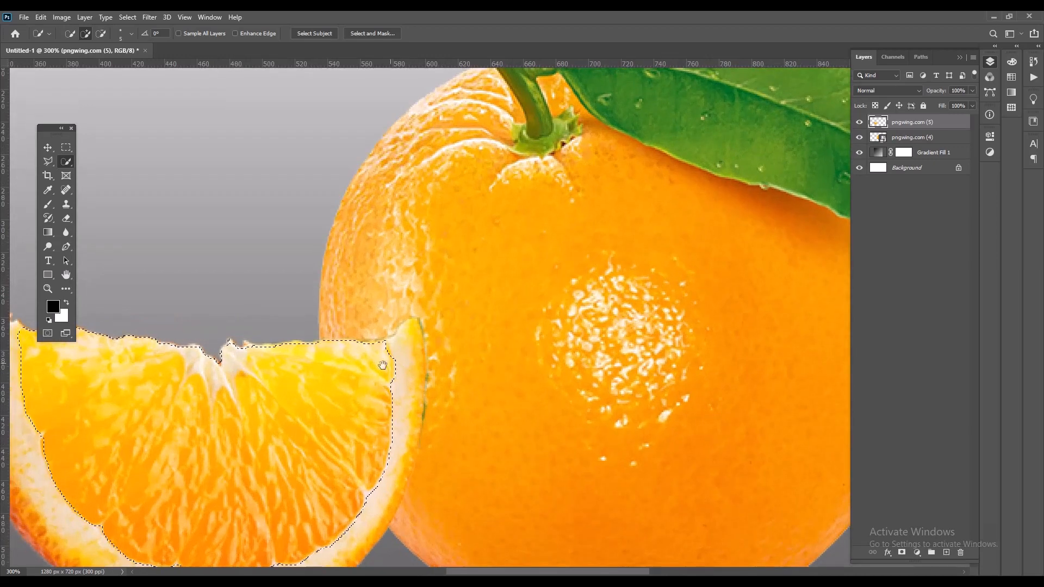
{"action": "left_click_drag", "start_coordinate": [375, 396], "coordinate": [560, 319]}
{"action": "left_click_drag", "start_coordinate": [575, 277], "coordinate": [576, 266]}
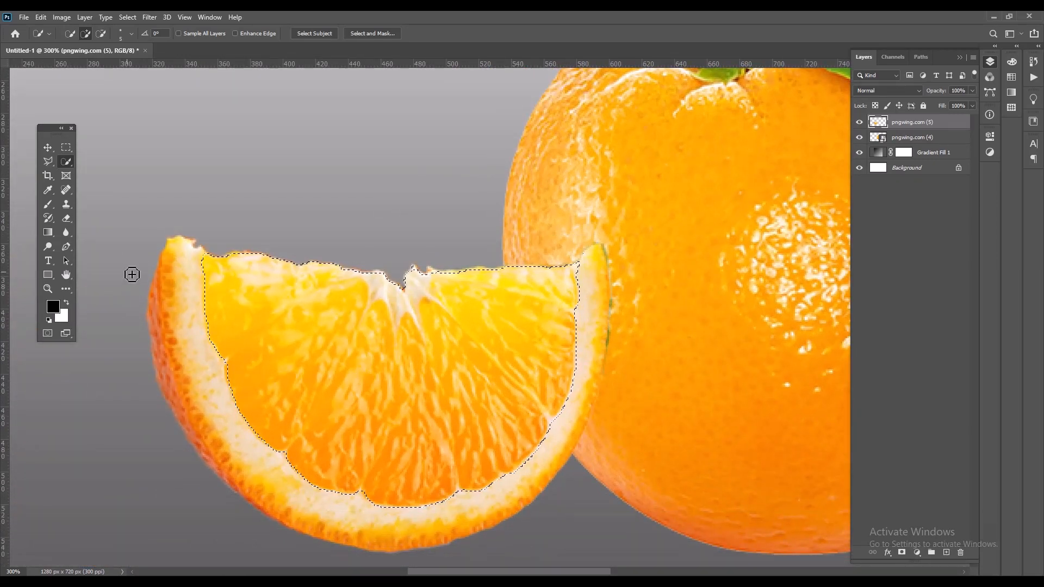
- Extend the selection to the wedge's upper-left corner, delete the selected flesh from the pngwing.com (5) layer, and deselect
{"action": "left_click_drag", "start_coordinate": [218, 267], "coordinate": [205, 240]}
{"action": "key", "text": "Delete"}
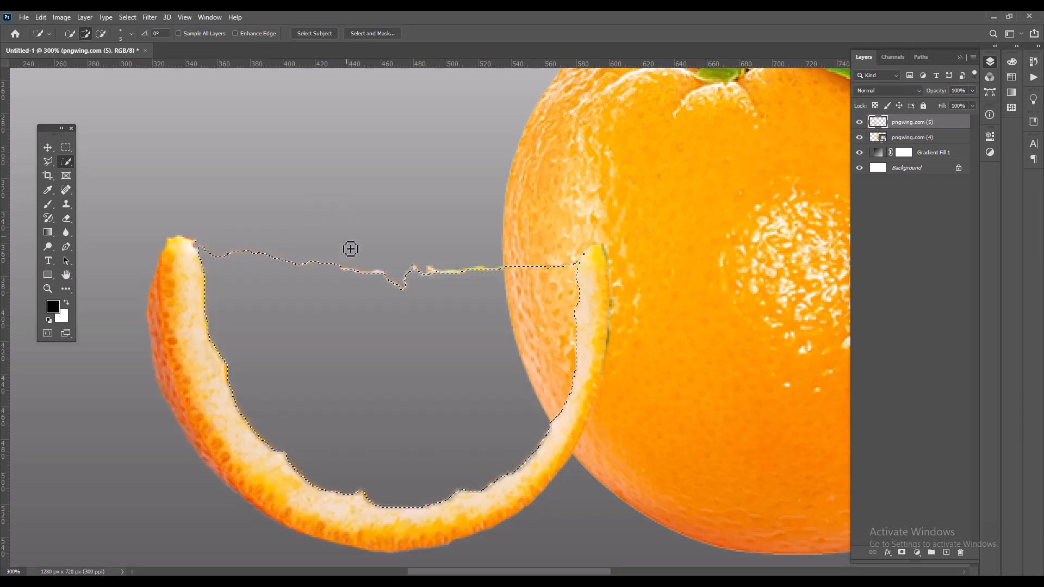
{"action": "key", "text": "ctrl+d"}
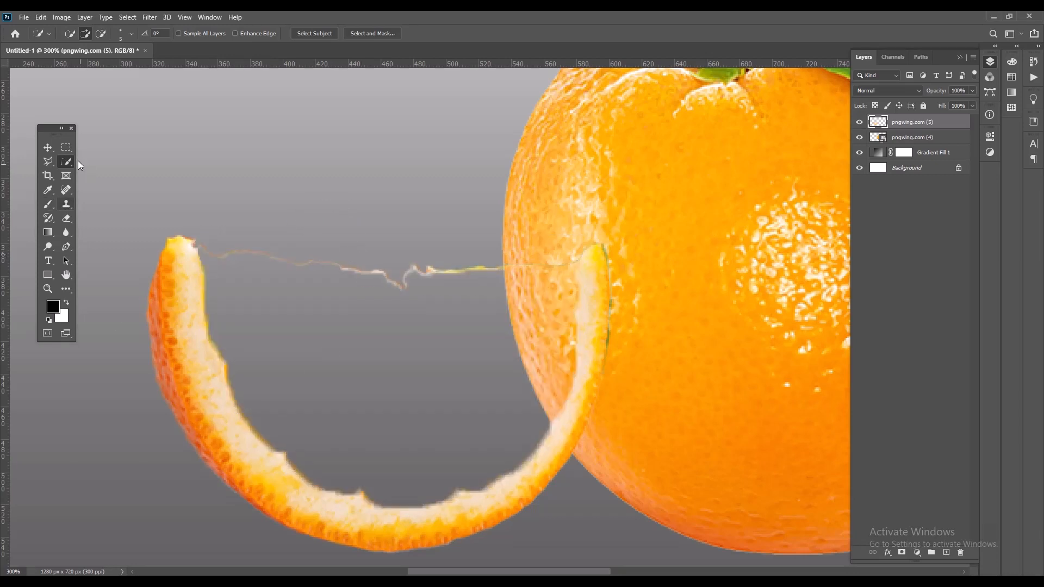
- Remove the leftover thin line between the two rind tips using a Polygonal Lasso selection around it
{"action": "left_click", "coordinate": [51, 161]}
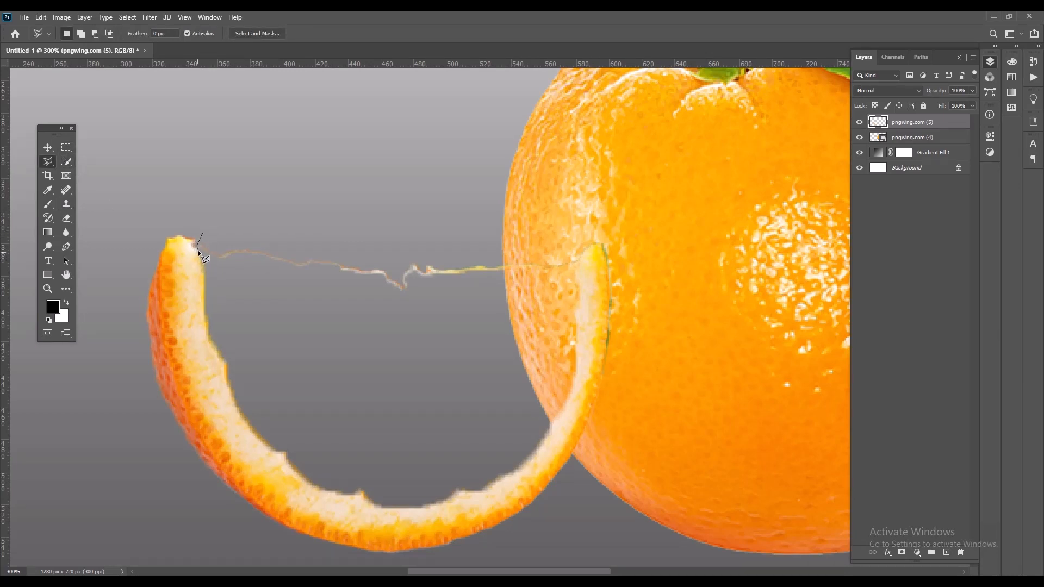
{"action": "left_click", "coordinate": [223, 297]}
{"action": "left_click", "coordinate": [400, 327]}
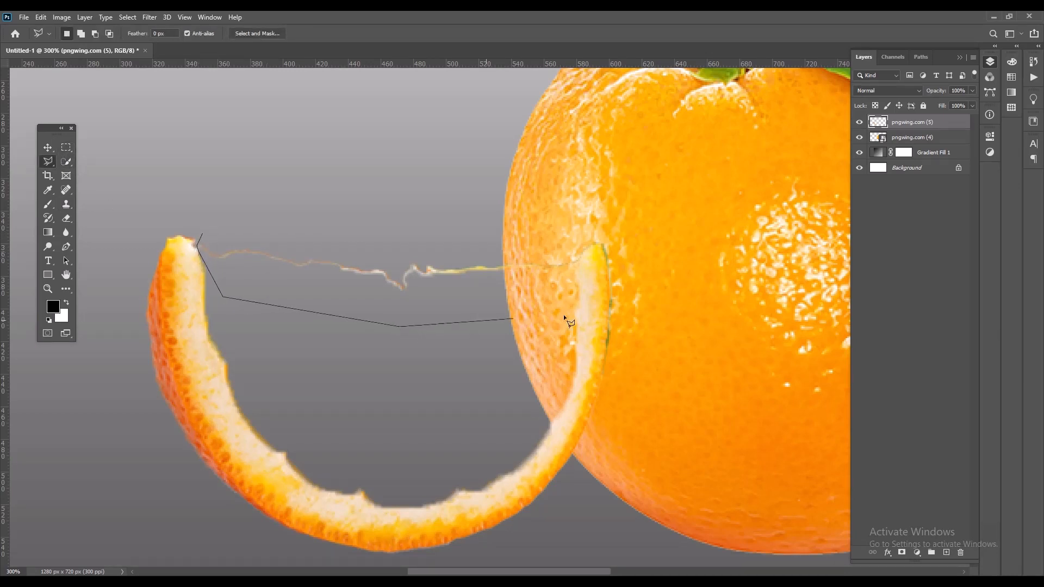
{"action": "left_click", "coordinate": [578, 254]}
{"action": "left_click", "coordinate": [571, 231]}
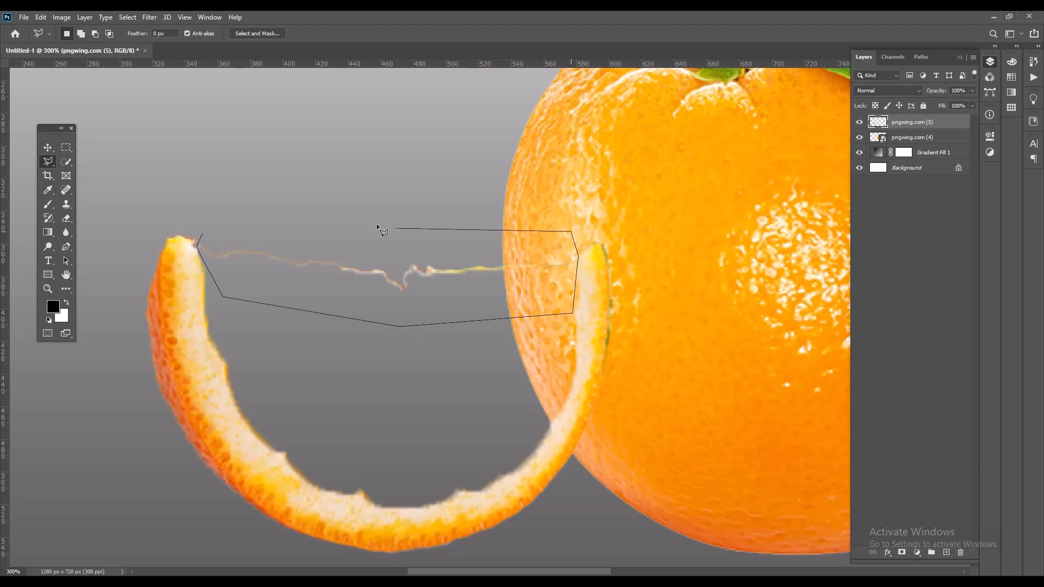
{"action": "left_click", "coordinate": [205, 234]}
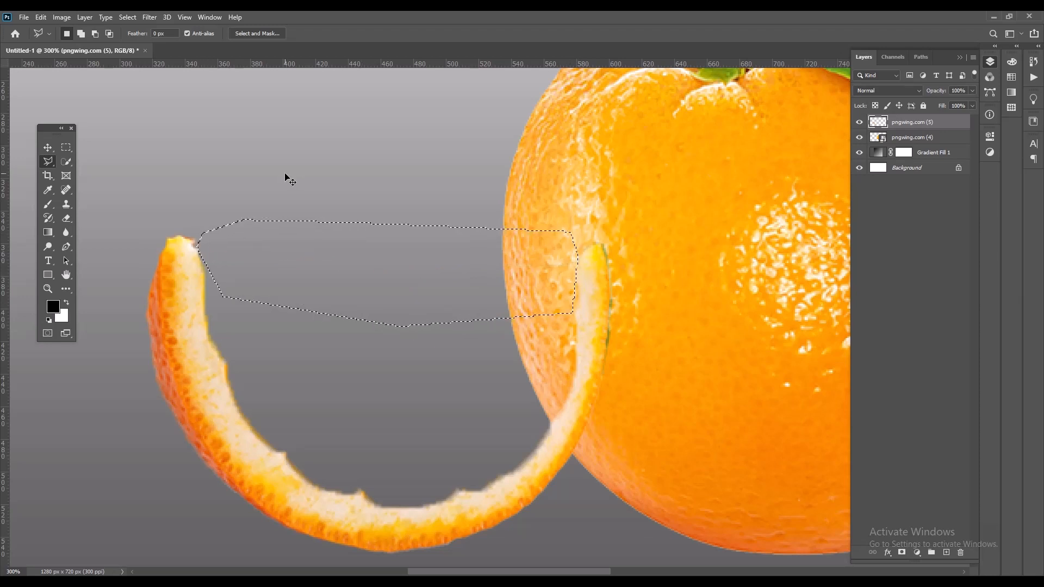
{"action": "key", "text": "ctrl+d"}
{"action": "left_click", "coordinate": [48, 147]}
{"action": "left_click", "coordinate": [428, 237]}
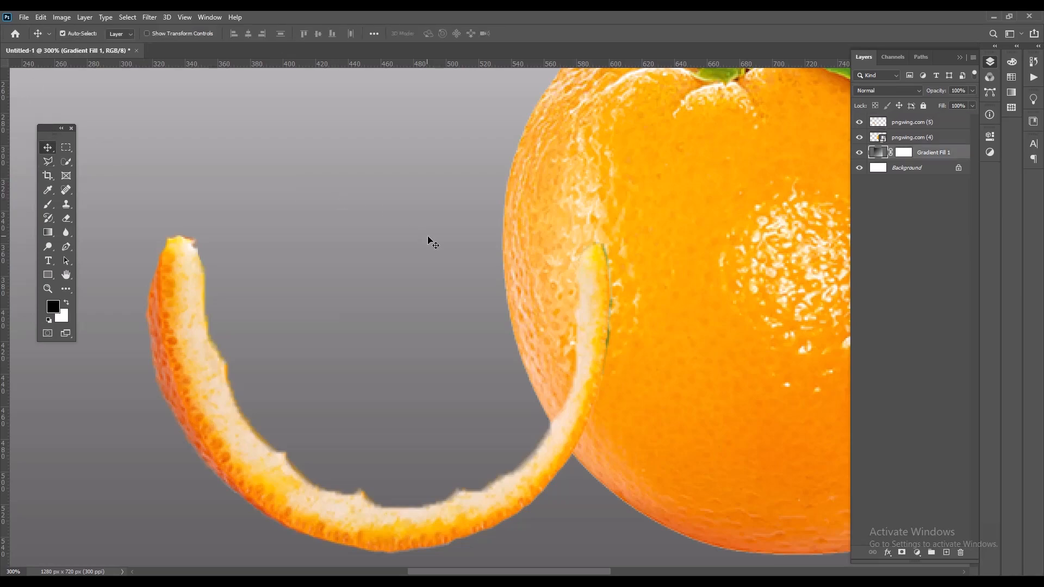
- Place the water-png-17269 image between the wedge and whole-orange layers, rotated 2.52° and shifted over the wedge
{"action": "key", "text": "ctrl+minus"}
{"action": "key", "text": "ctrl+minus"}
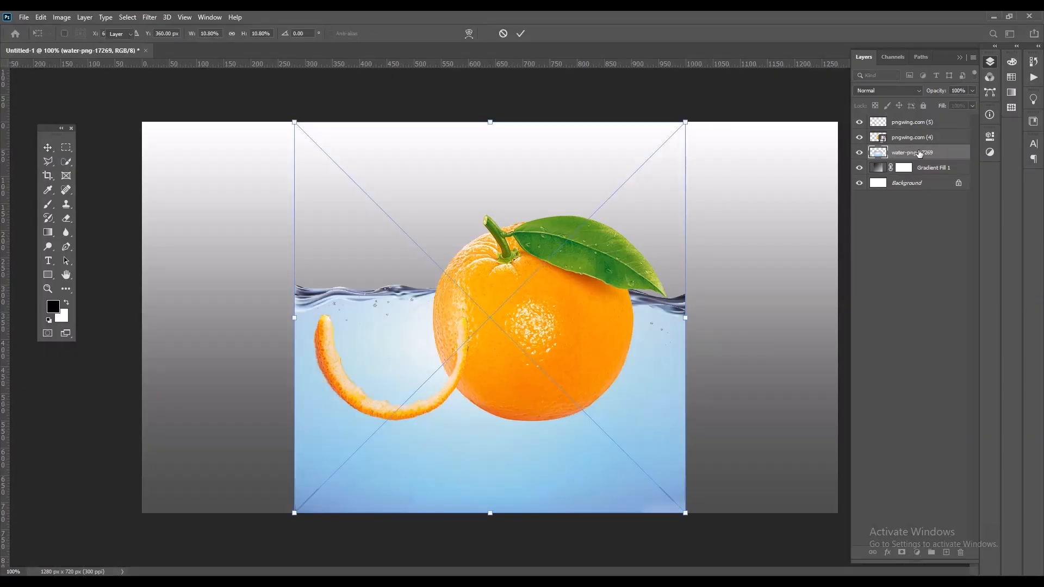
{"action": "left_click_drag", "start_coordinate": [920, 154], "coordinate": [910, 116]}
{"action": "left_click_drag", "start_coordinate": [658, 370], "coordinate": [572, 345]}
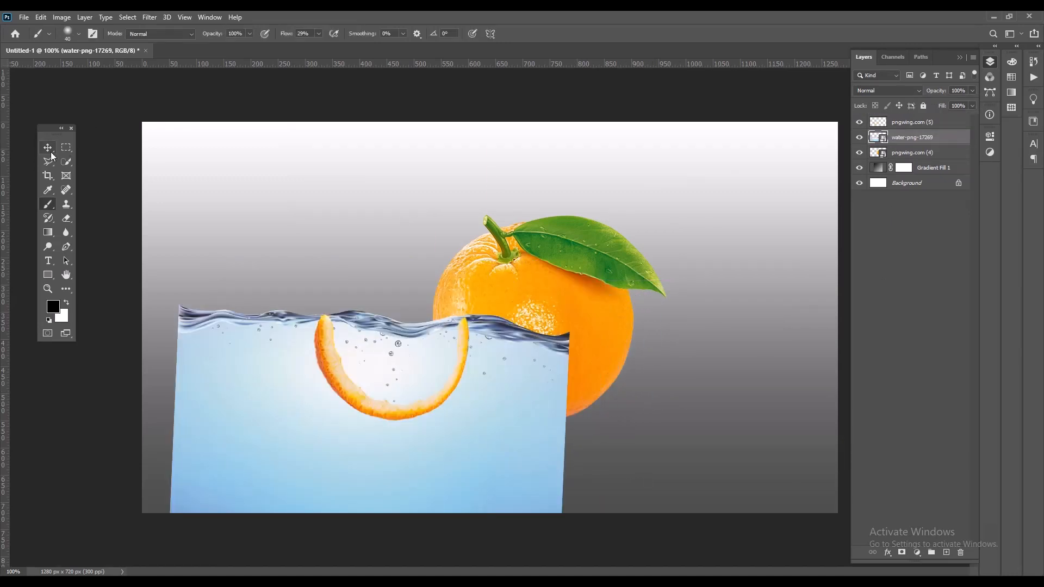
- Scale the water image down to 4.58%, set its rotation to 2.06°, and fit its surface between the rind tips
{"action": "key", "text": "ctrl+t"}
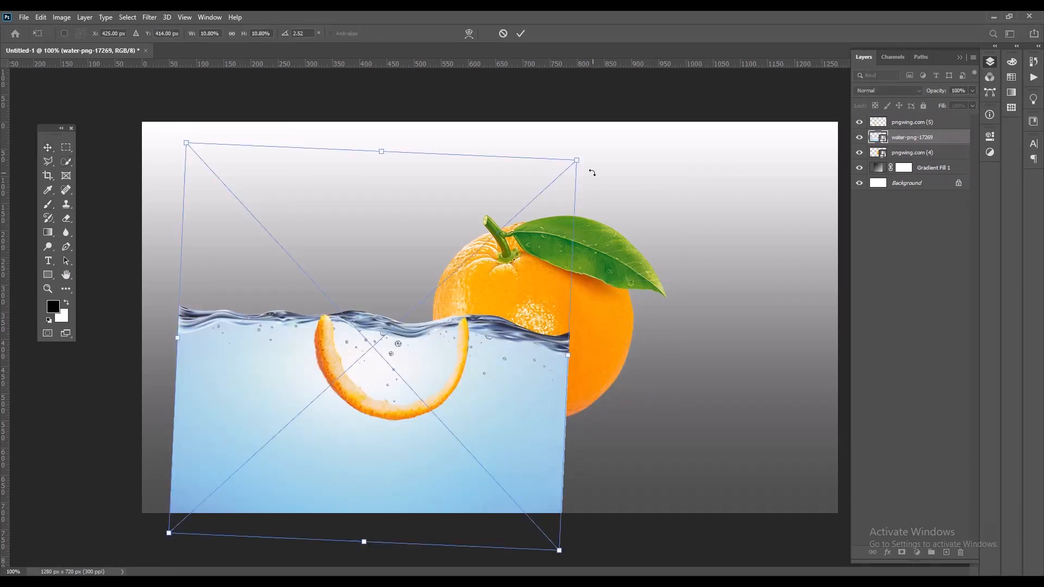
{"action": "left_click_drag", "start_coordinate": [575, 162], "coordinate": [498, 302]}
{"action": "left_click_drag", "start_coordinate": [398, 378], "coordinate": [405, 356]}
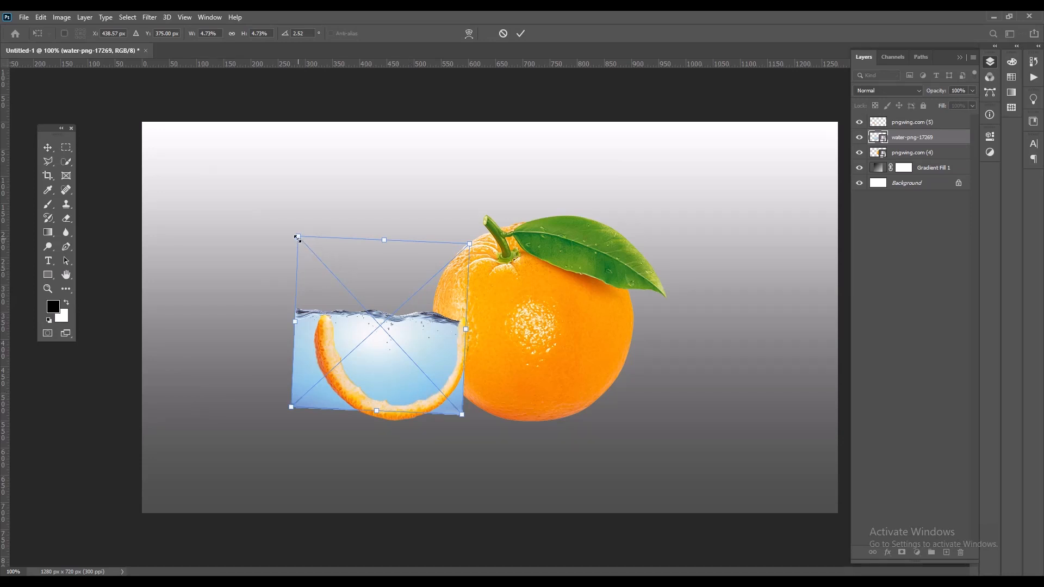
{"action": "left_click_drag", "start_coordinate": [297, 237], "coordinate": [306, 242]}
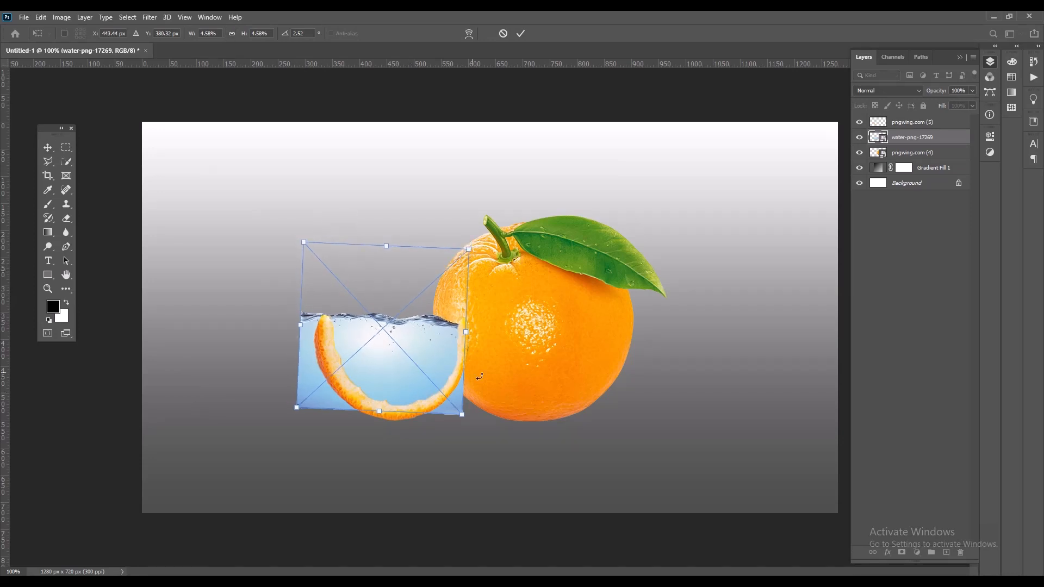
{"action": "left_click_drag", "start_coordinate": [481, 254], "coordinate": [482, 248]}
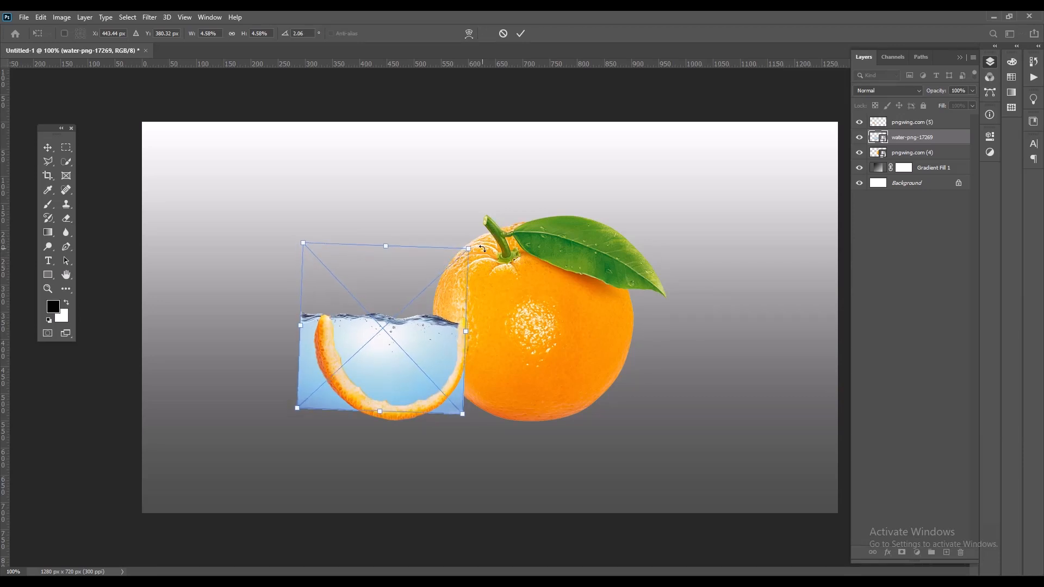
{"action": "left_click", "coordinate": [520, 34]}
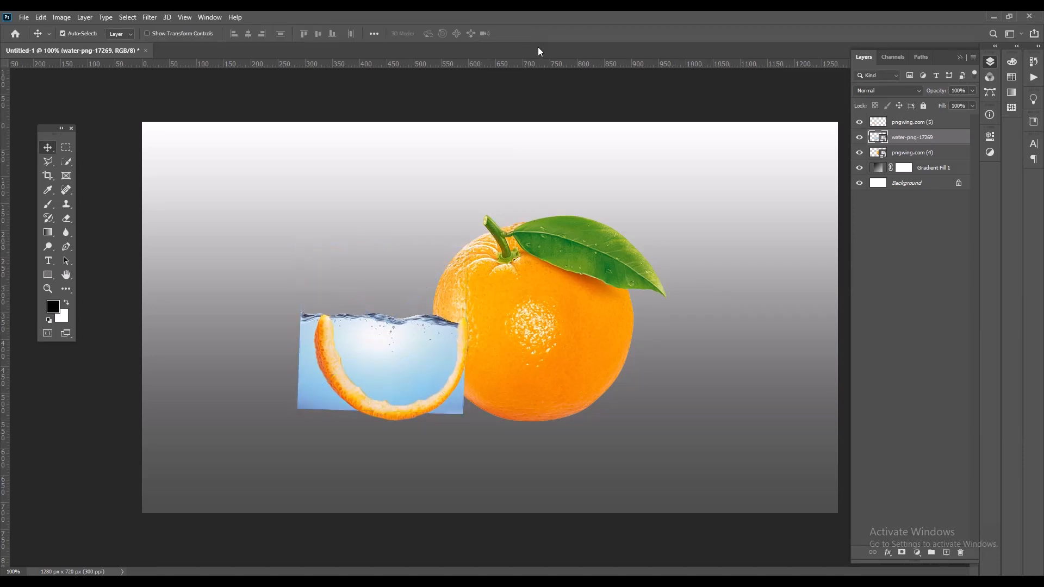
- Add a layer mask to the water layer and paint it black to hide the water outside the rind
{"action": "left_click", "coordinate": [904, 553]}
{"action": "left_click", "coordinate": [48, 204]}
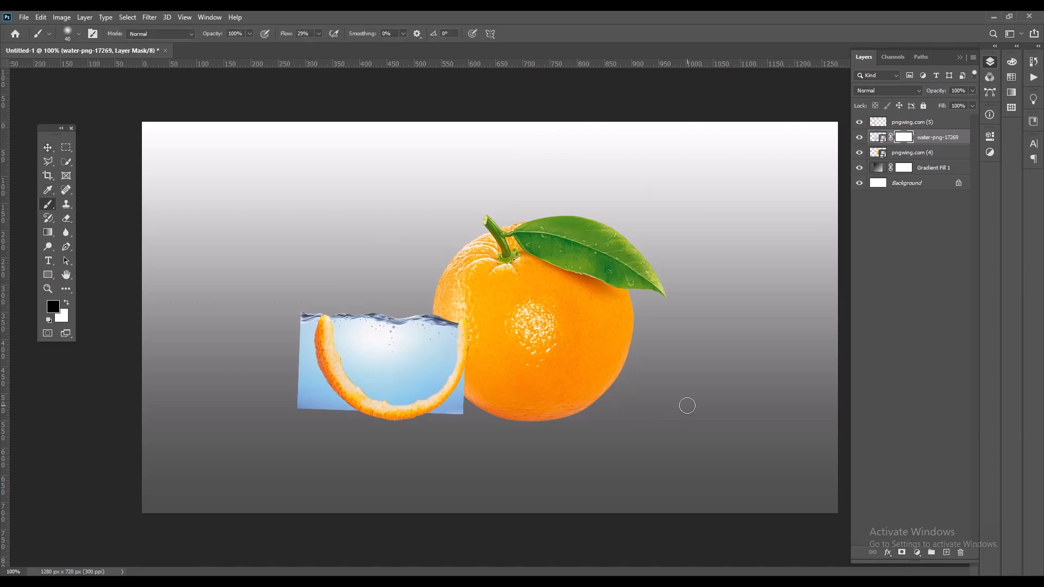
{"action": "key", "text": "ctrl+plus"}
{"action": "mouse_move", "coordinate": [453, 407]}
{"action": "left_mouse_down"}
{"action": "mouse_move", "coordinate": [657, 308]}
{"action": "mouse_move", "coordinate": [643, 303]}
{"action": "left_mouse_up"}
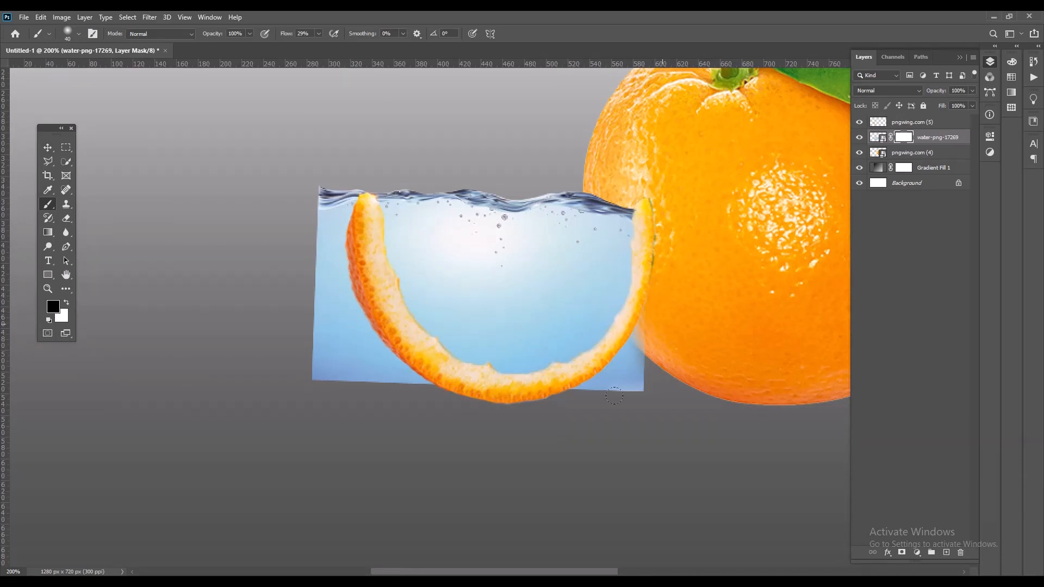
{"action": "mouse_move", "coordinate": [613, 396]}
{"action": "left_mouse_down"}
{"action": "mouse_move", "coordinate": [623, 364]}
{"action": "mouse_move", "coordinate": [583, 389]}
{"action": "mouse_move", "coordinate": [616, 371]}
{"action": "left_mouse_up"}
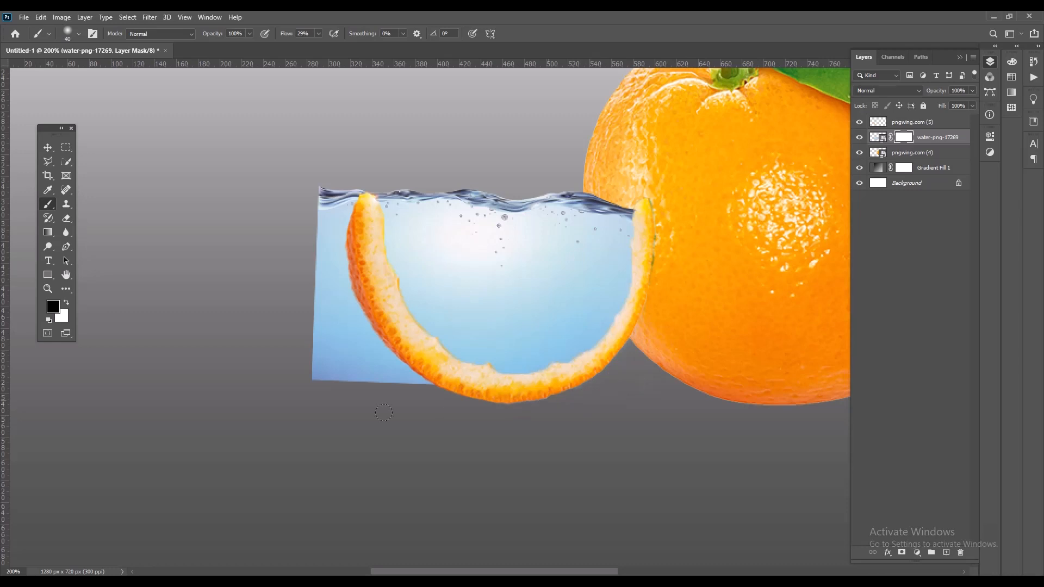
{"action": "mouse_move", "coordinate": [383, 412]}
{"action": "left_mouse_down"}
{"action": "mouse_move", "coordinate": [432, 389]}
{"action": "mouse_move", "coordinate": [406, 379]}
{"action": "mouse_move", "coordinate": [418, 393]}
{"action": "mouse_move", "coordinate": [425, 387]}
{"action": "mouse_move", "coordinate": [387, 364]}
{"action": "mouse_move", "coordinate": [355, 318]}
{"action": "mouse_move", "coordinate": [332, 246]}
{"action": "mouse_move", "coordinate": [337, 164]}
{"action": "mouse_move", "coordinate": [338, 210]}
{"action": "mouse_move", "coordinate": [317, 174]}
{"action": "mouse_move", "coordinate": [308, 382]}
{"action": "mouse_move", "coordinate": [294, 301]}
{"action": "mouse_move", "coordinate": [302, 208]}
{"action": "left_mouse_up"}
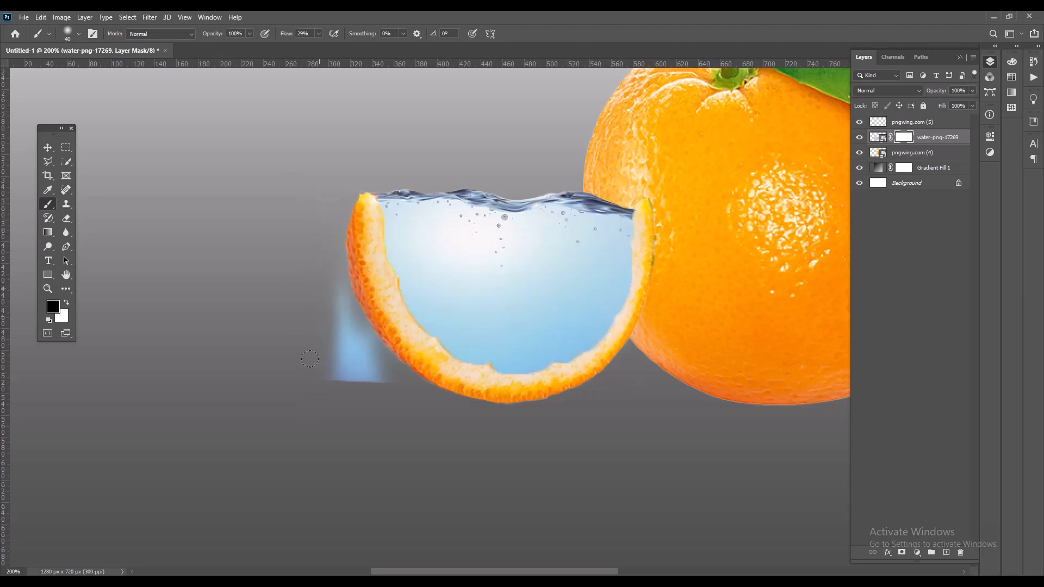
{"action": "mouse_move", "coordinate": [310, 359]}
{"action": "left_mouse_down"}
{"action": "mouse_move", "coordinate": [324, 376]}
{"action": "mouse_move", "coordinate": [345, 355]}
{"action": "mouse_move", "coordinate": [333, 290]}
{"action": "mouse_move", "coordinate": [357, 363]}
{"action": "mouse_move", "coordinate": [400, 416]}
{"action": "left_mouse_up"}
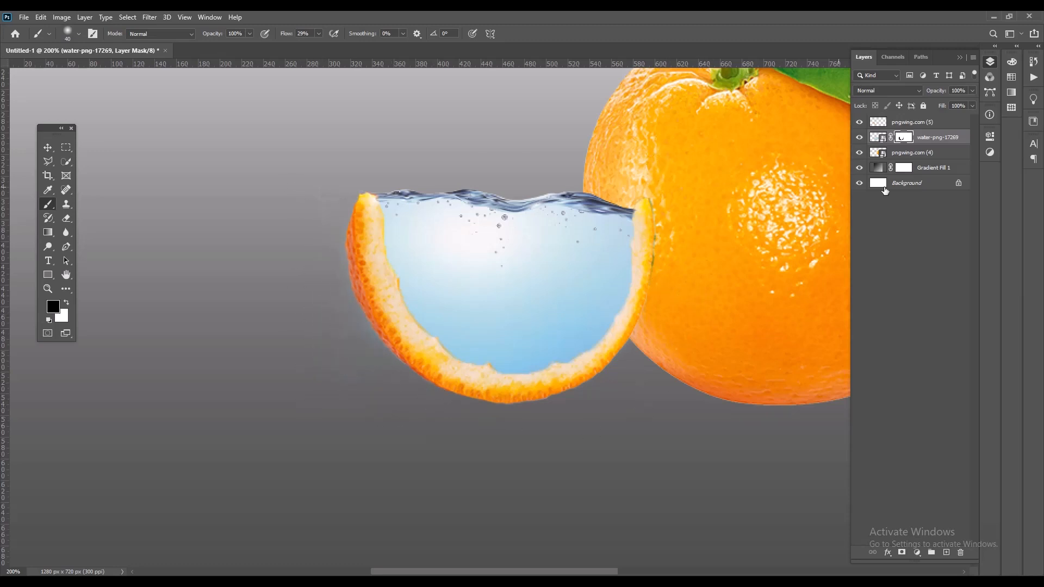
- Raise the water layer above the wedge, mask its edge along the rind beside the whole orange, and return it beneath the wedge layer
{"action": "left_click_drag", "start_coordinate": [921, 142], "coordinate": [919, 117]}
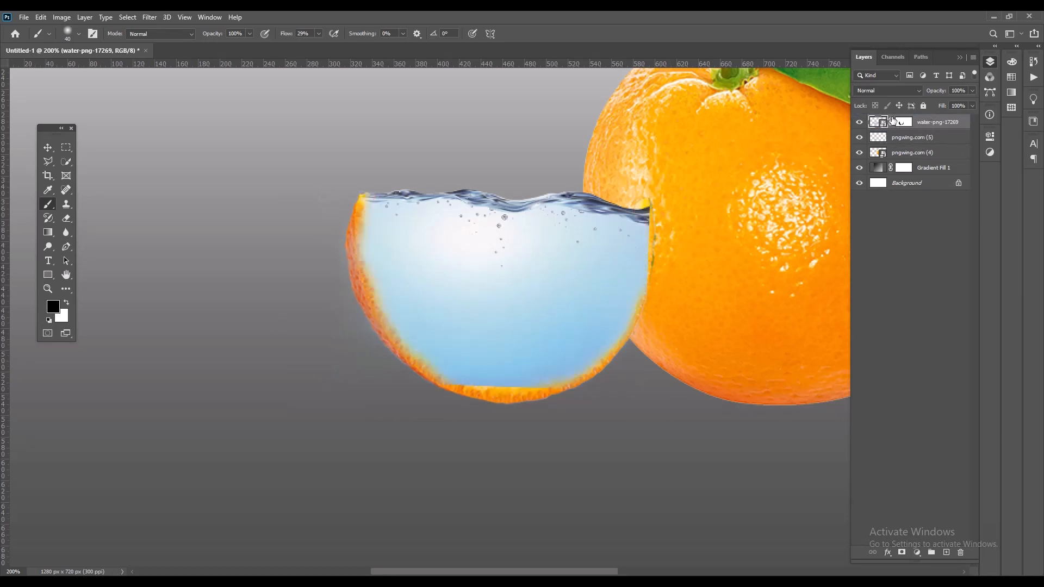
{"action": "left_click", "coordinate": [904, 122]}
{"action": "left_click_drag", "start_coordinate": [650, 203], "coordinate": [654, 224]}
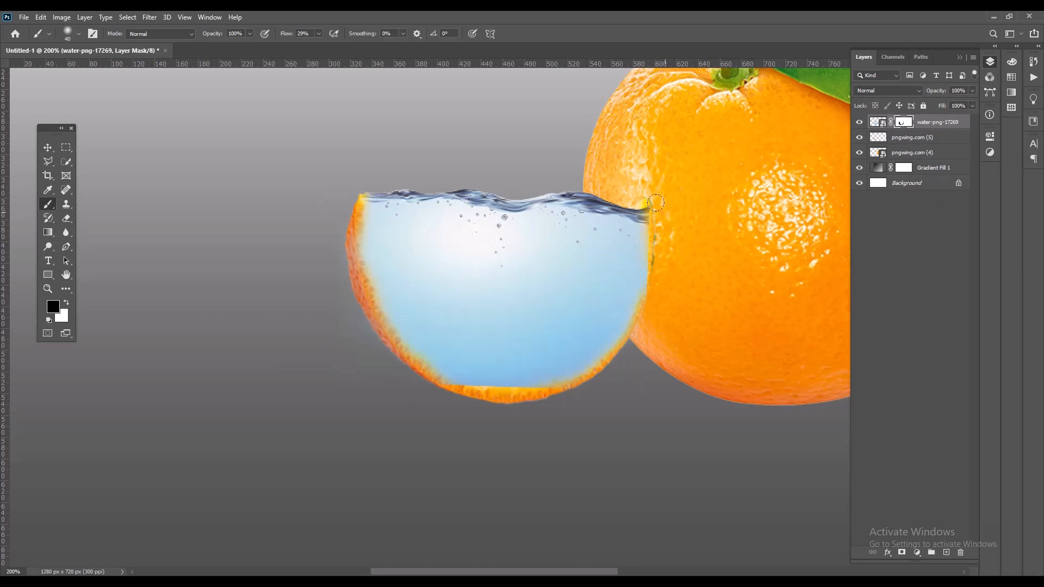
{"action": "left_click_drag", "start_coordinate": [649, 222], "coordinate": [644, 288]}
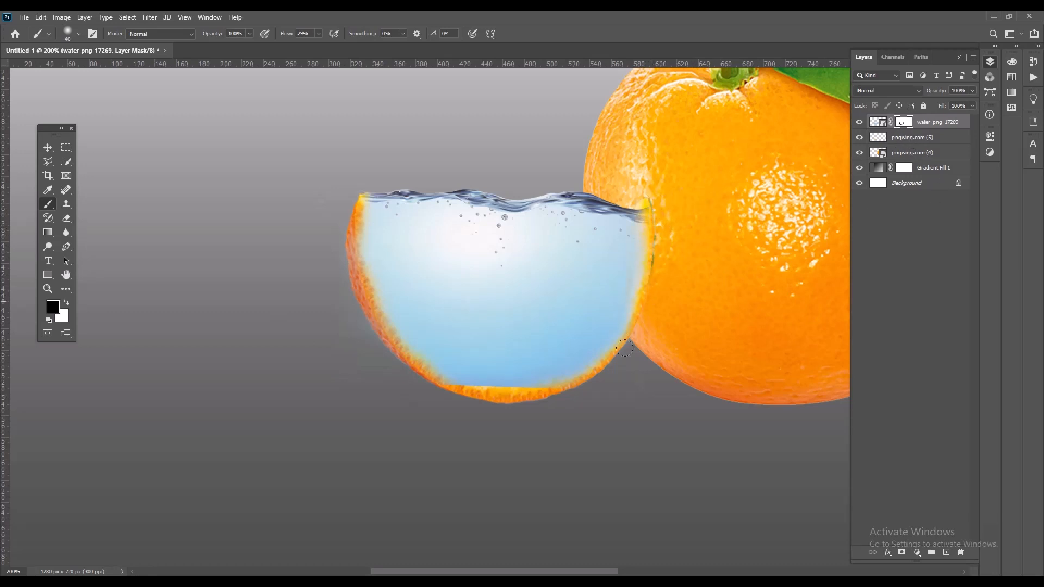
{"action": "left_click_drag", "start_coordinate": [915, 128], "coordinate": [919, 144]}
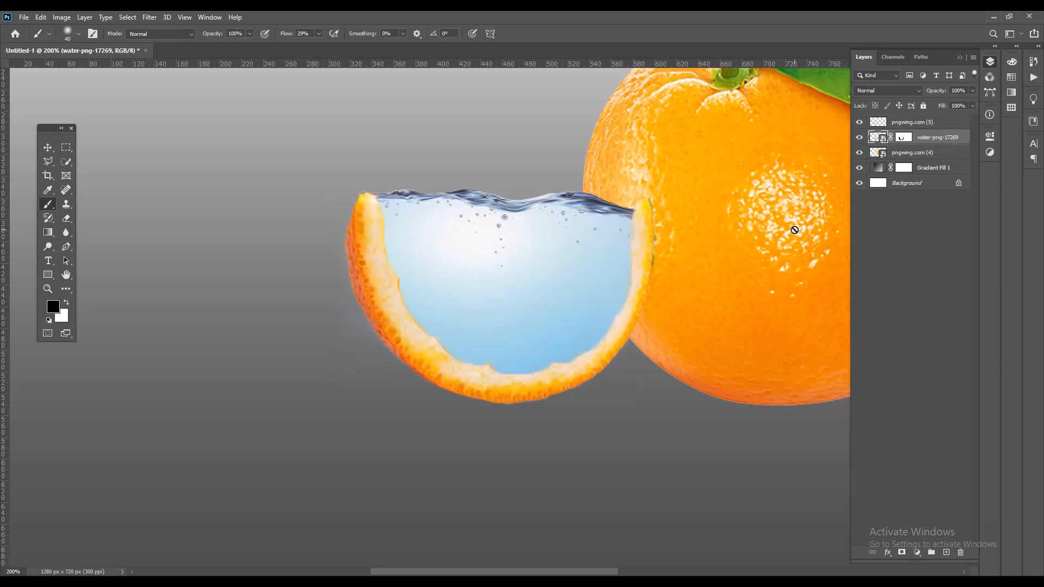
- Partly fade the water where it overlaps the whole orange by painting its mask with the brush at 13% opacity
{"action": "left_click", "coordinate": [48, 147]}
{"action": "left_click_drag", "start_coordinate": [701, 167], "coordinate": [517, 195]}
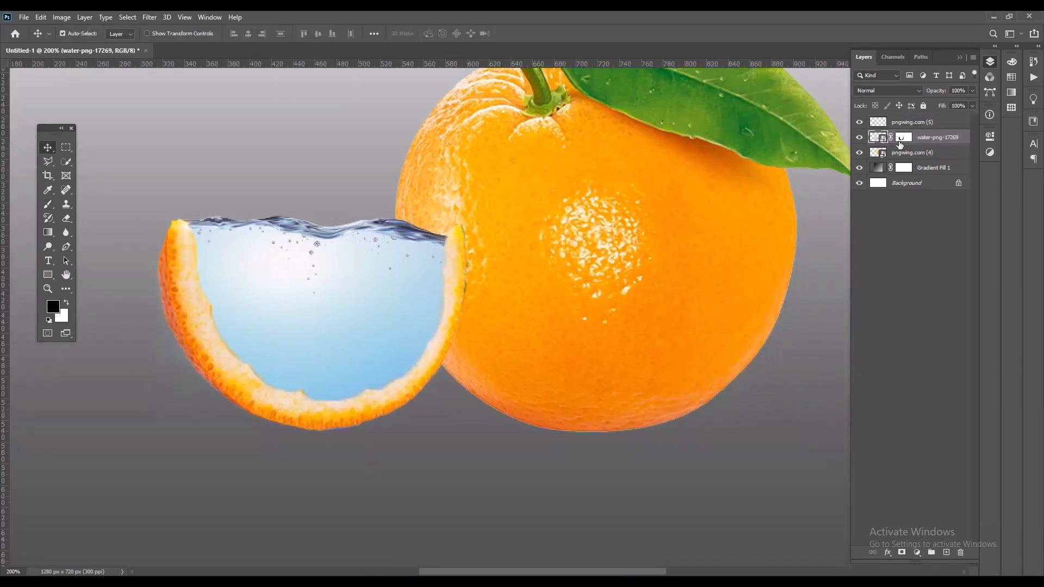
{"action": "left_click", "coordinate": [901, 138]}
{"action": "left_click", "coordinate": [49, 206]}
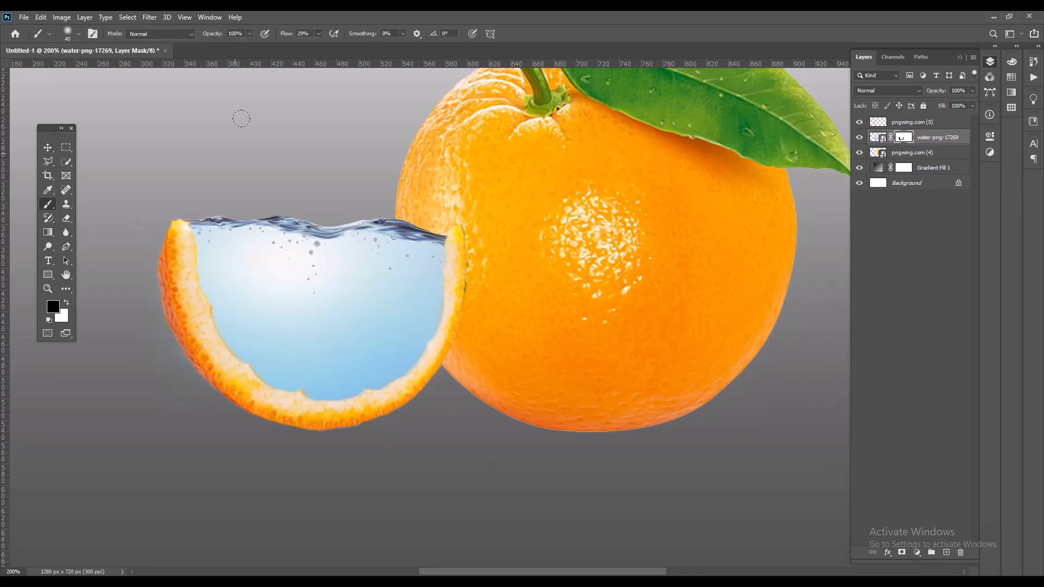
{"action": "left_click", "coordinate": [250, 35]}
{"action": "left_click_drag", "start_coordinate": [411, 237], "coordinate": [404, 241]}
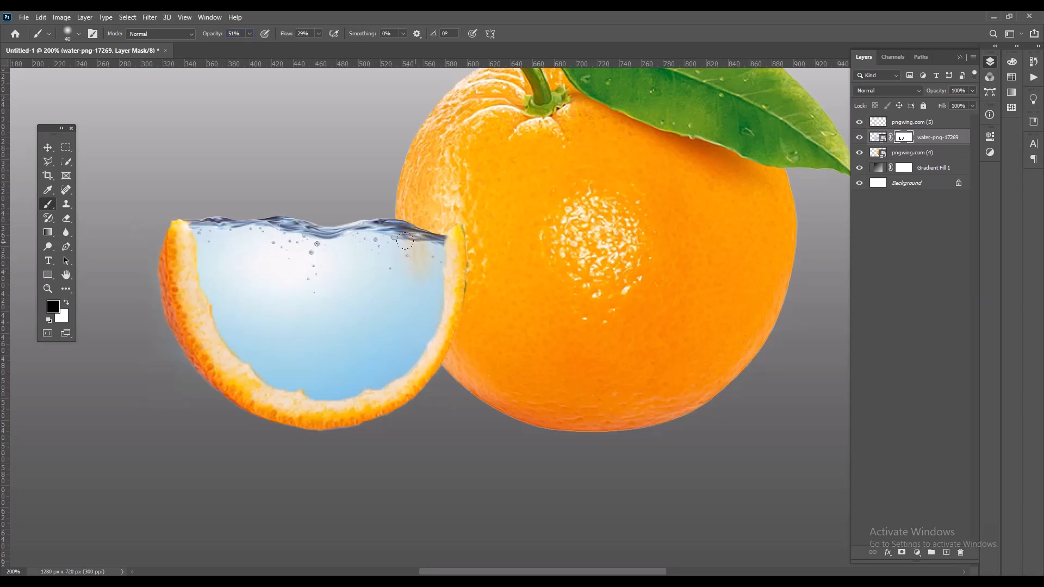
{"action": "key", "text": "ctrl+z"}
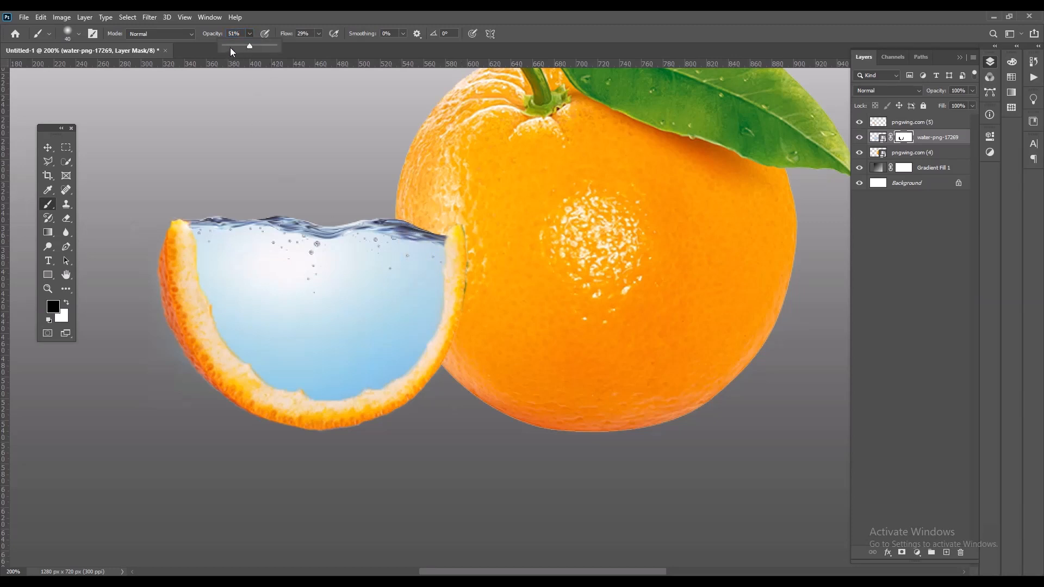
{"action": "left_click_drag", "start_coordinate": [416, 213], "coordinate": [409, 225]}
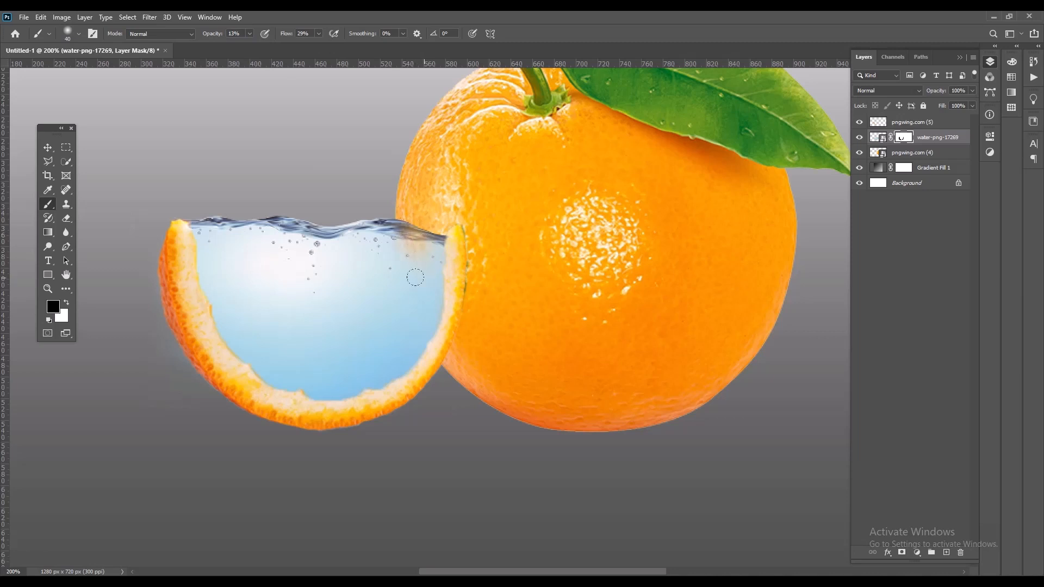
{"action": "mouse_move", "coordinate": [414, 310]}
{"action": "left_mouse_down"}
{"action": "mouse_move", "coordinate": [422, 251]}
{"action": "mouse_move", "coordinate": [424, 326]}
{"action": "mouse_move", "coordinate": [423, 245]}
{"action": "mouse_move", "coordinate": [424, 270]}
{"action": "mouse_move", "coordinate": [407, 244]}
{"action": "mouse_move", "coordinate": [424, 324]}
{"action": "mouse_move", "coordinate": [431, 242]}
{"action": "mouse_move", "coordinate": [411, 231]}
{"action": "mouse_move", "coordinate": [430, 246]}
{"action": "left_mouse_up"}
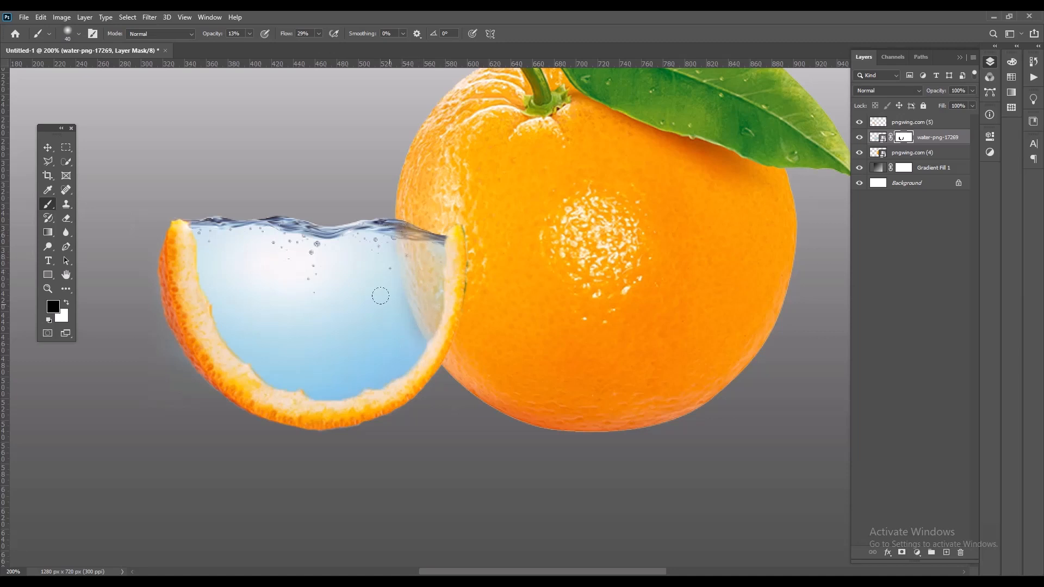
- Make the water's centre semi-transparent by painting its mask with a size 150 brush at 8% opacity
{"action": "left_click", "coordinate": [249, 33]}
{"action": "left_click_drag", "start_coordinate": [257, 49], "coordinate": [244, 45]}
{"action": "key", "text": "bracketright"}
{"action": "key", "text": "bracketright"}
{"action": "key", "text": "bracketright"}
{"action": "key", "text": "bracketright"}
{"action": "key", "text": "bracketright"}
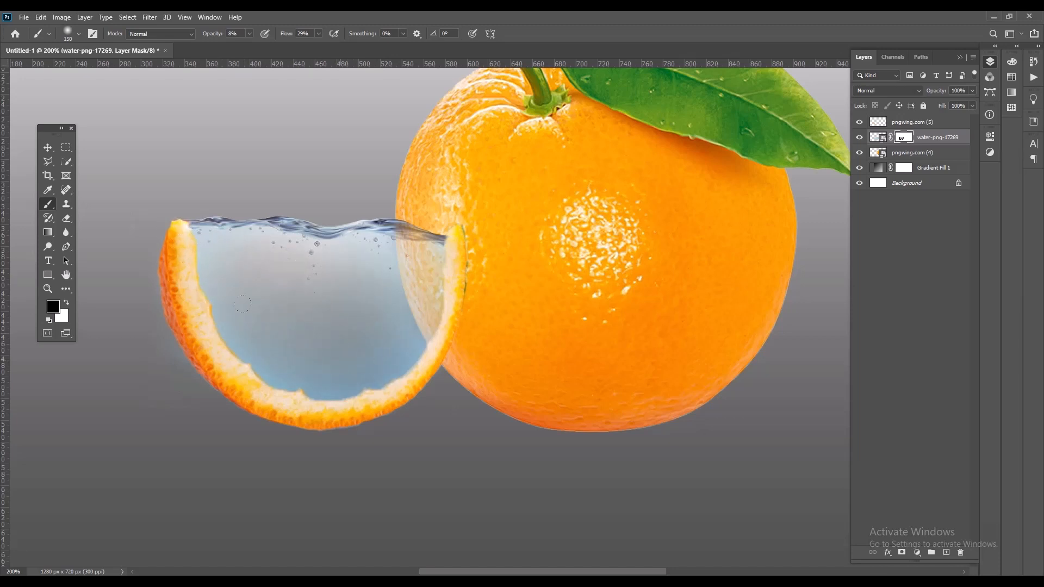
{"action": "left_click", "coordinate": [48, 147]}
{"action": "left_click", "coordinate": [382, 166]}
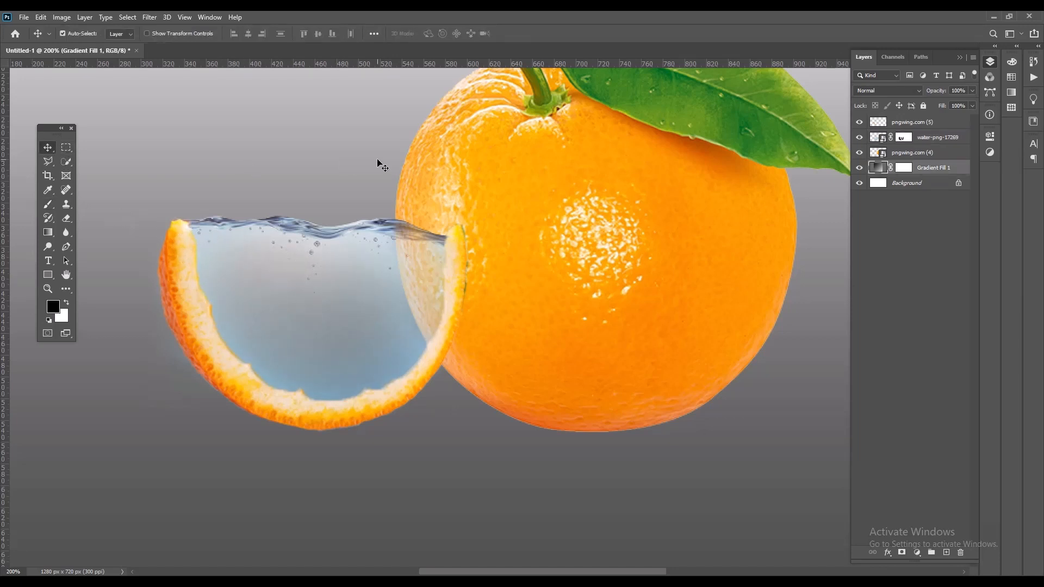
{"action": "key", "text": "ctrl+minus"}
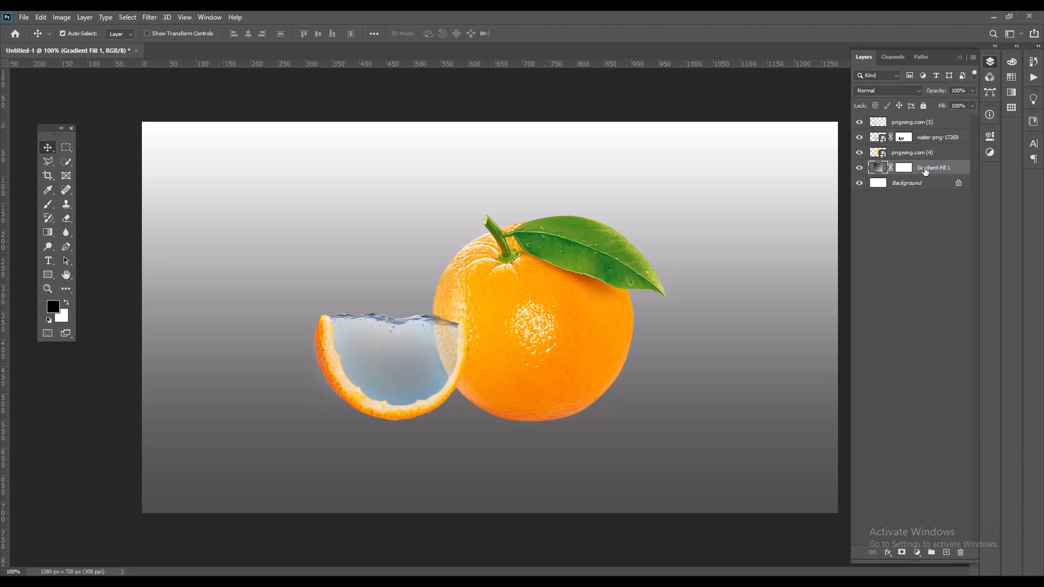
- Add a Brightness/Contrast adjustment clipped to the water layer and slightly lower its brightness
{"action": "left_click", "coordinate": [922, 139]}
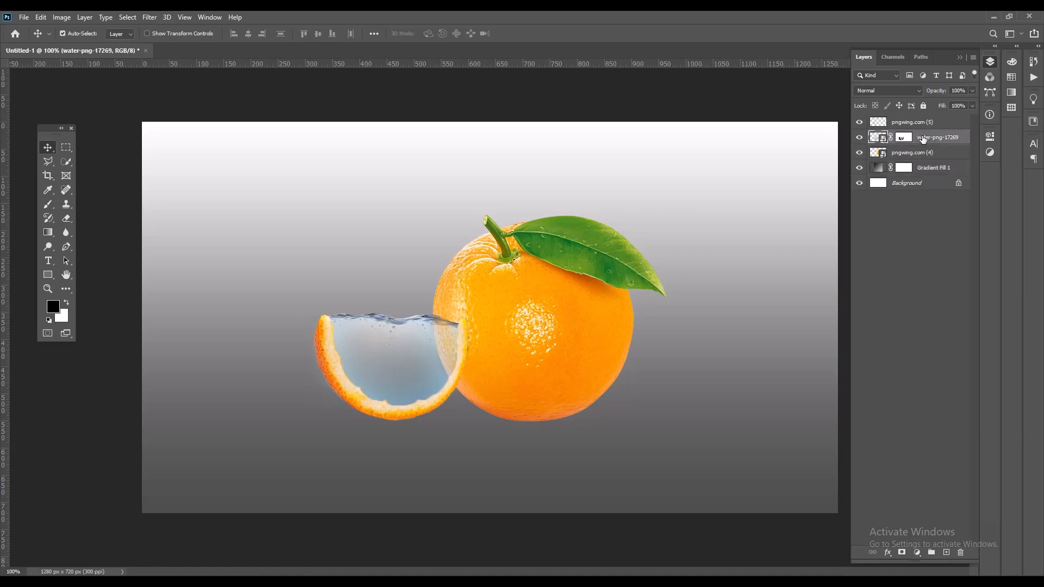
{"action": "left_click", "coordinate": [859, 137]}
{"action": "left_click", "coordinate": [859, 137]}
{"action": "left_click", "coordinate": [918, 553]}
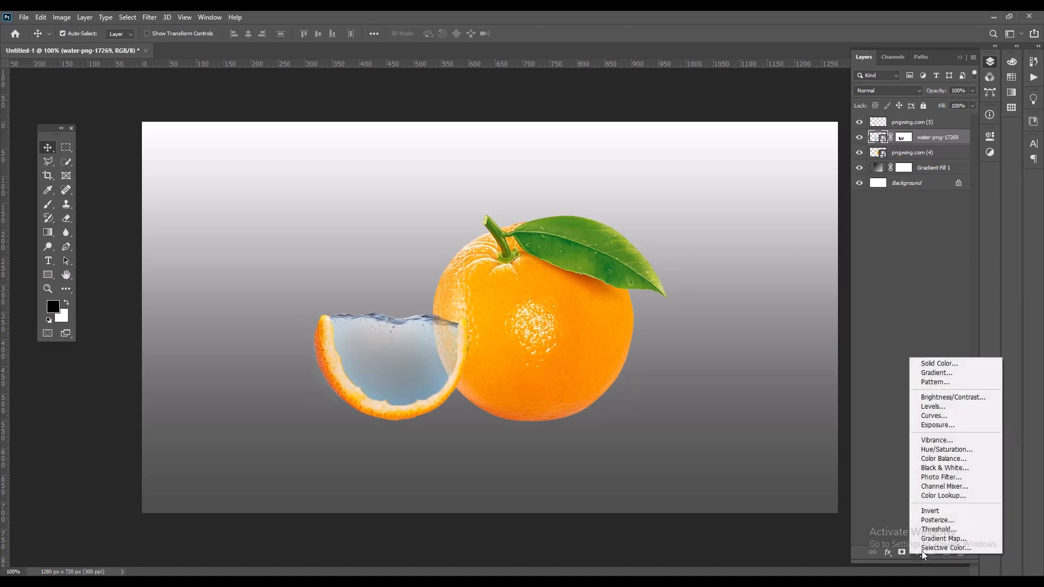
{"action": "left_click", "coordinate": [945, 400]}
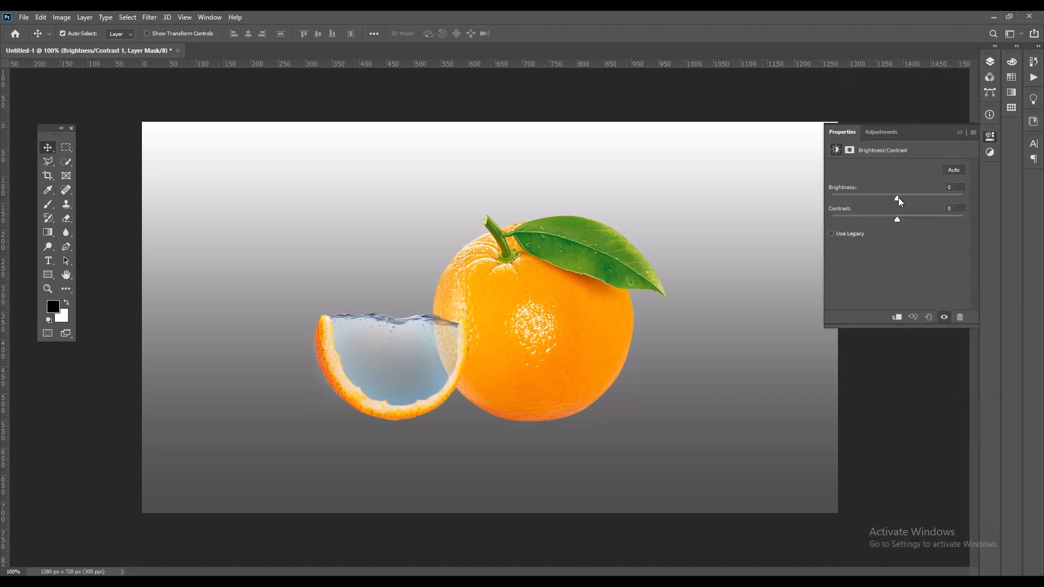
{"action": "left_click_drag", "start_coordinate": [898, 198], "coordinate": [892, 197]}
{"action": "left_click", "coordinate": [965, 134]}
{"action": "left_click", "coordinate": [992, 59]}
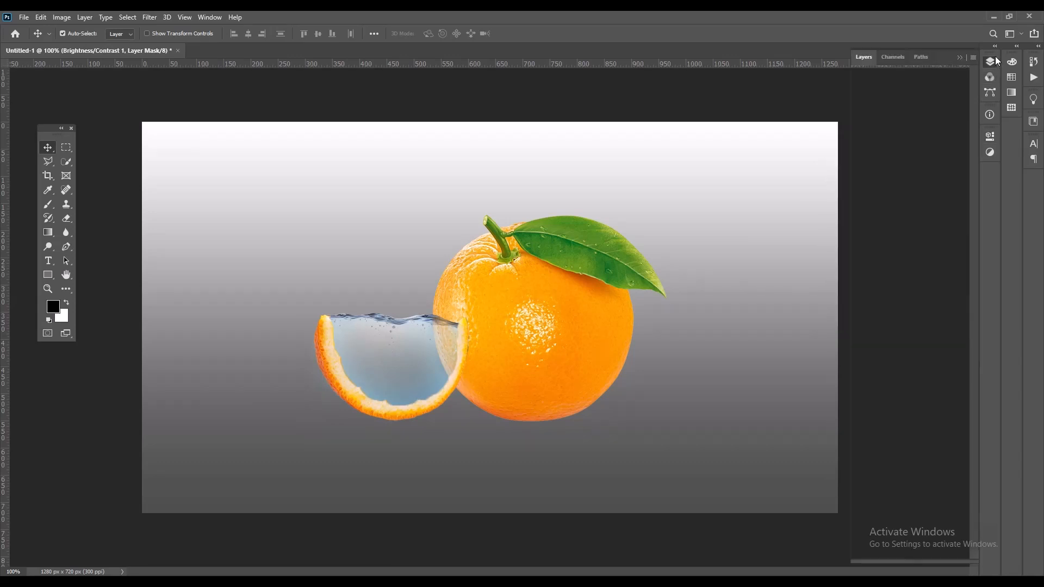
{"action": "left_click", "coordinate": [994, 58]}
{"action": "left_click", "coordinate": [994, 59]}
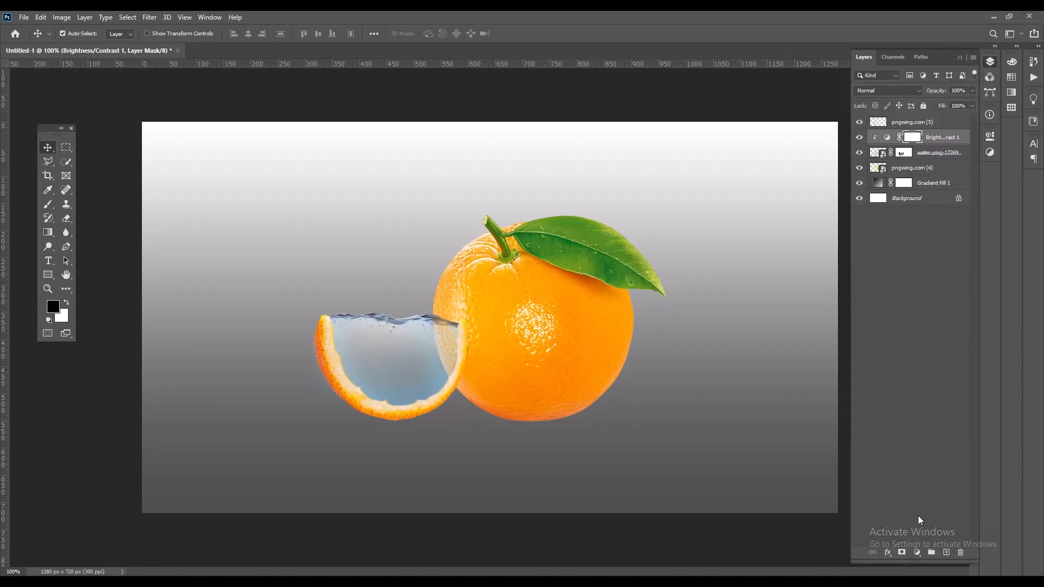
- Add a Color Balance adjustment to the water with midtones Cyan/Red at -32 and a slight shift towards blue
{"action": "left_click", "coordinate": [912, 556]}
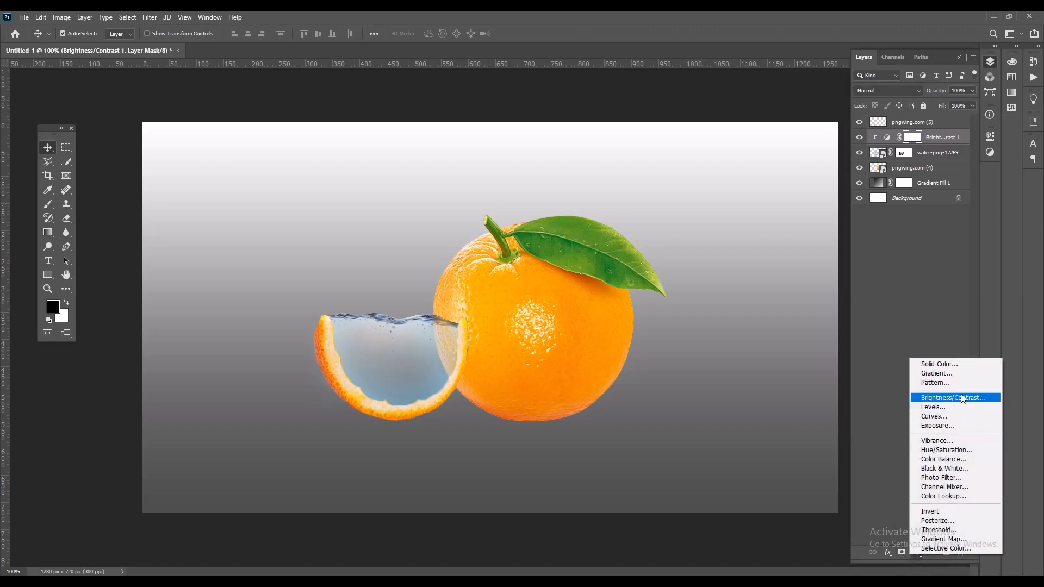
{"action": "left_click", "coordinate": [957, 459]}
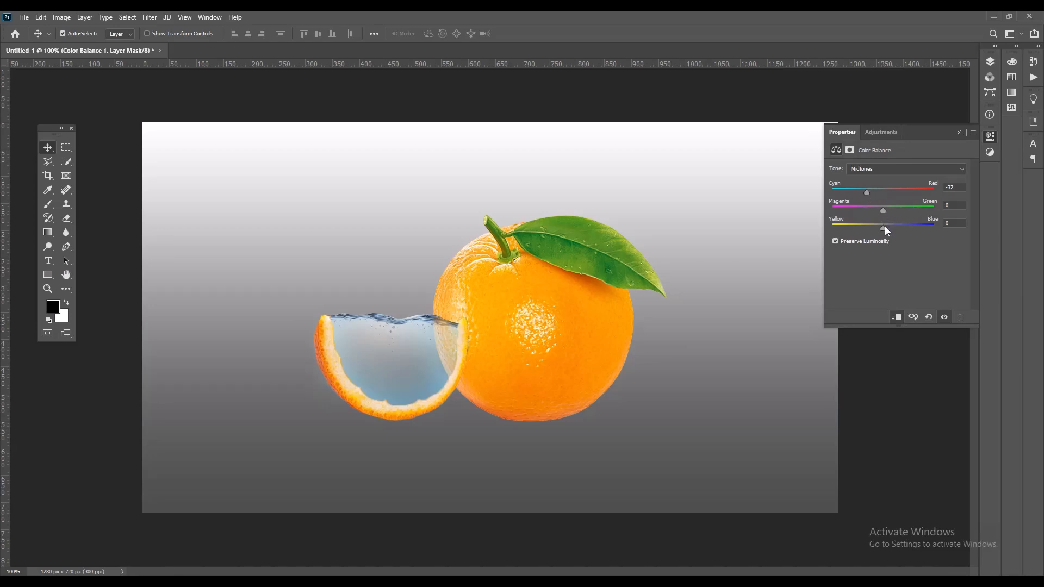
{"action": "left_click_drag", "start_coordinate": [885, 226], "coordinate": [888, 227]}
{"action": "left_click", "coordinate": [960, 132]}
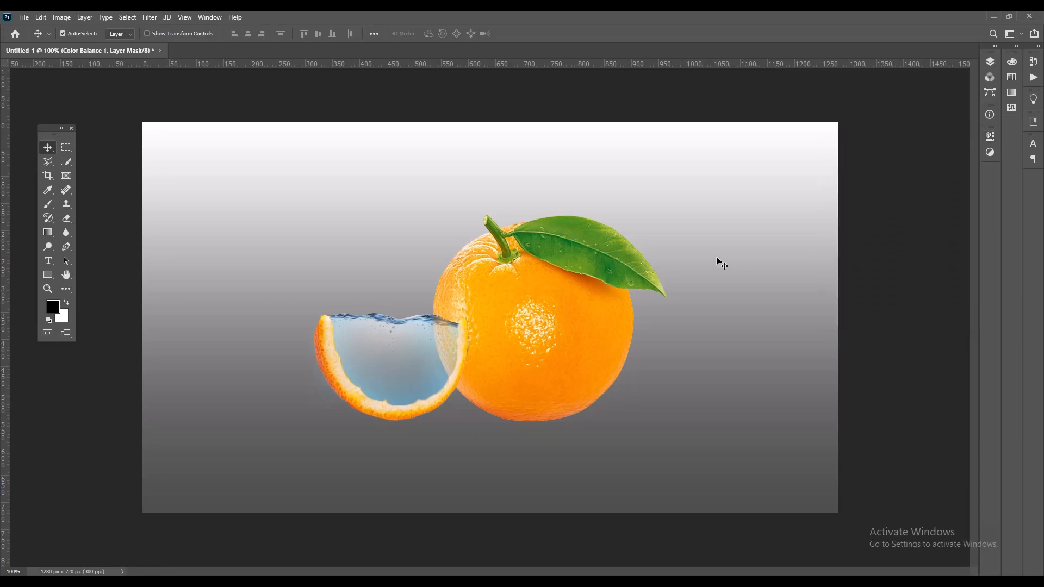
- Place the 1-2-fish-png-10 image in the document, scaled down and positioned over the orange wedge
{"action": "left_click", "coordinate": [857, 242]}
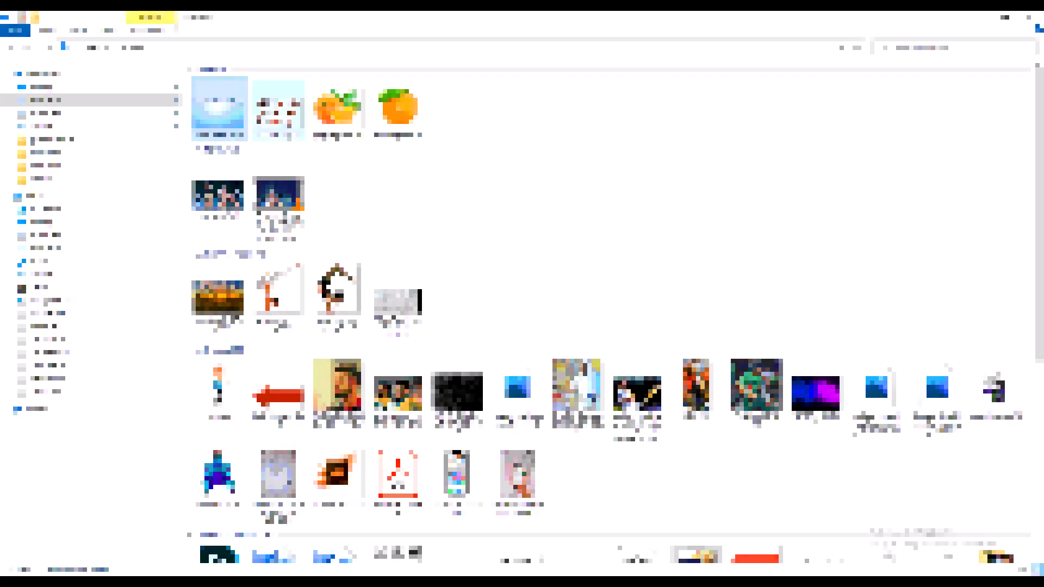
{"action": "left_click_drag", "start_coordinate": [285, 106], "coordinate": [434, 584]}
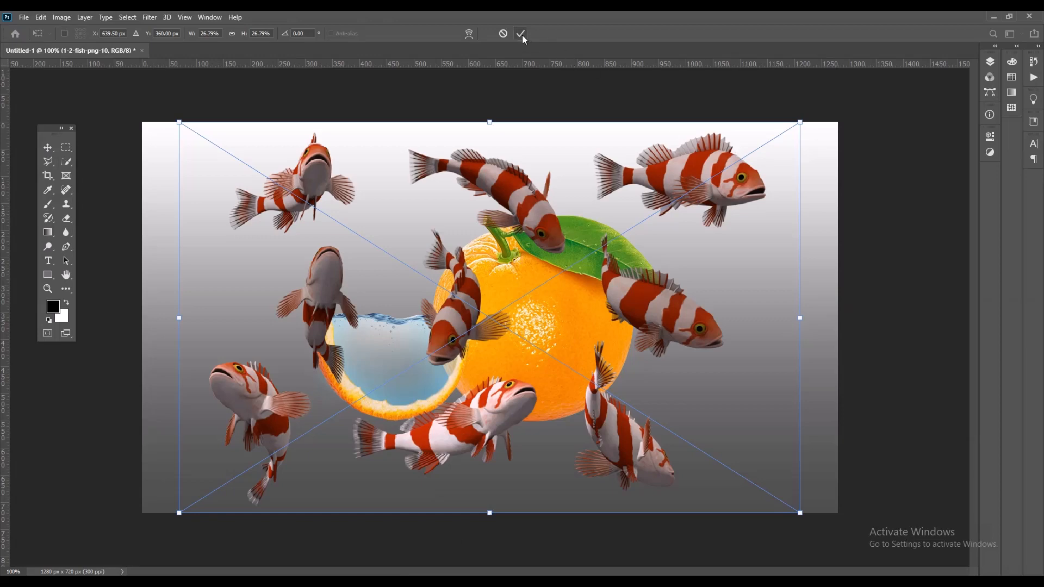
{"action": "left_click_drag", "start_coordinate": [800, 122], "coordinate": [672, 223]}
{"action": "left_click_drag", "start_coordinate": [496, 367], "coordinate": [383, 336]}
{"action": "left_click", "coordinate": [521, 34]}
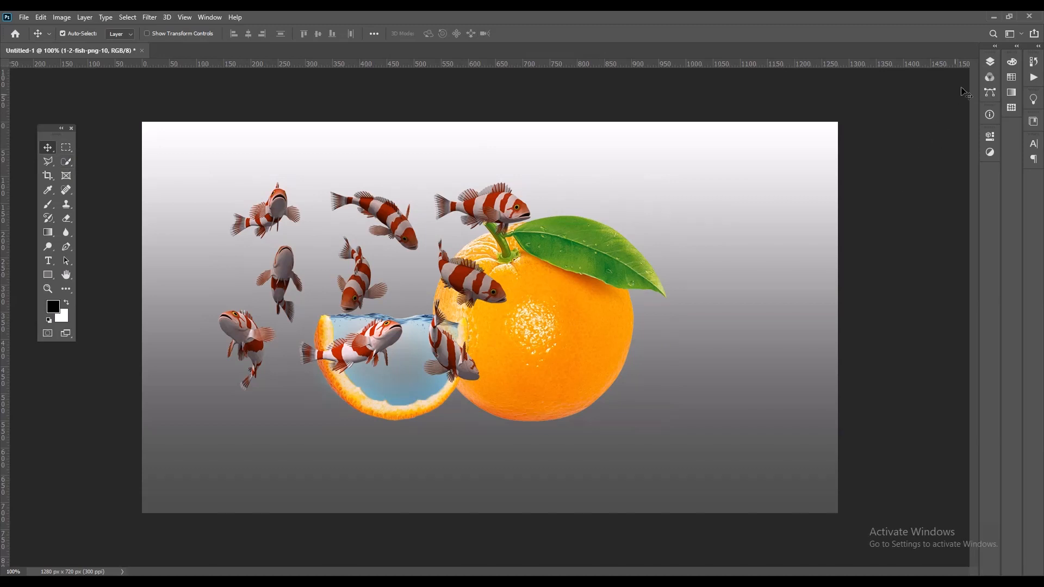
- Rasterize the 1-2-fish-png-10 layer
{"action": "left_click", "coordinate": [990, 61]}
{"action": "right_click", "coordinate": [899, 125]}
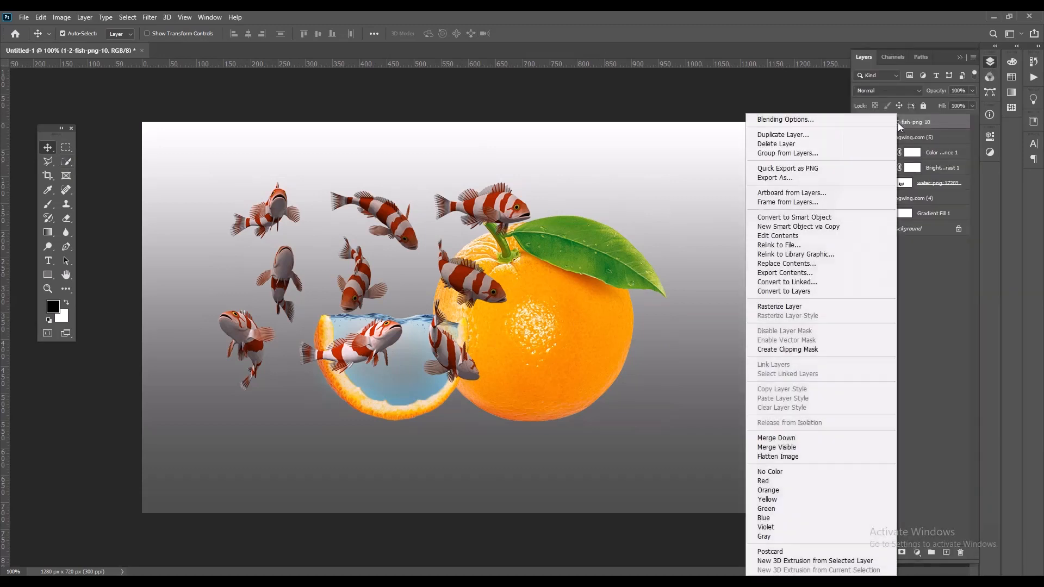
{"action": "left_click", "coordinate": [779, 306]}
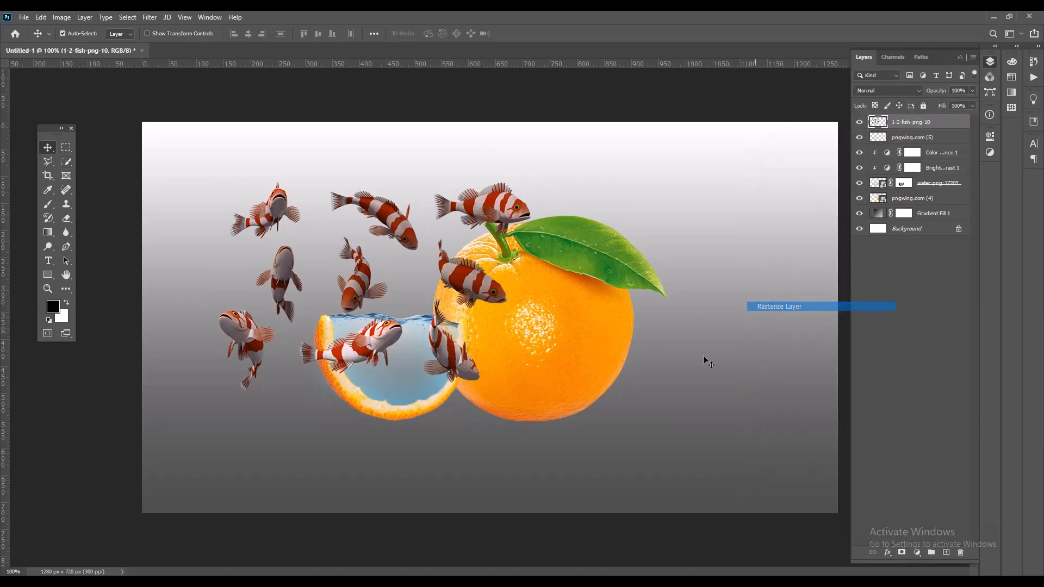
{"action": "left_click", "coordinate": [50, 161]}
{"action": "left_click", "coordinate": [98, 171]}
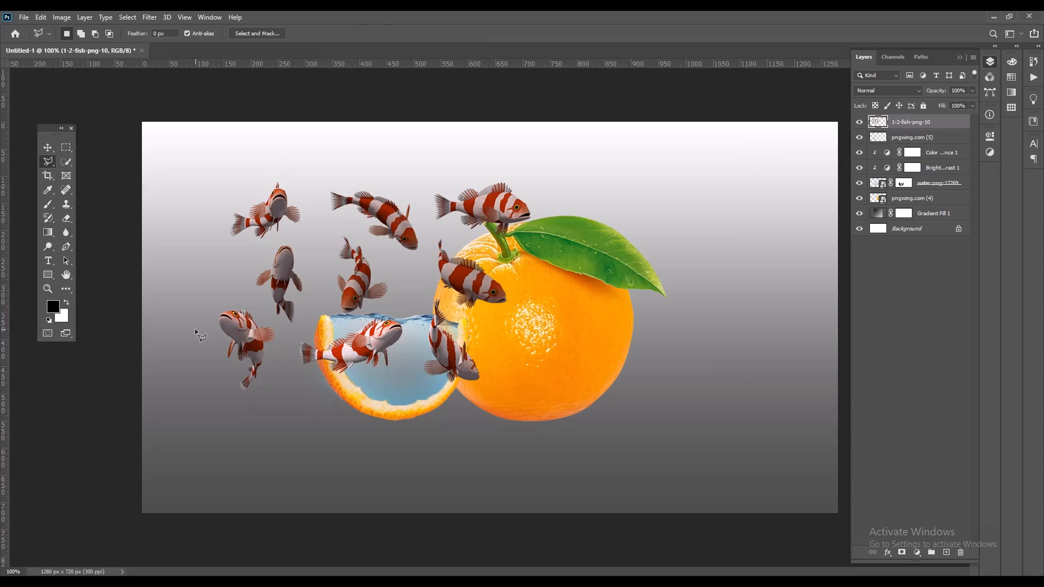
{"action": "left_click", "coordinate": [223, 308]}
{"action": "left_click", "coordinate": [76, 187]}
{"action": "left_click", "coordinate": [204, 314]}
{"action": "left_click", "coordinate": [223, 309]}
{"action": "key", "text": "ctrl+d"}
- Outline the lower-left fish with the Lasso tool and copy it to a new layer
{"action": "right_click", "coordinate": [48, 162]}
{"action": "left_click", "coordinate": [101, 165]}
{"action": "mouse_move", "coordinate": [206, 327]}
{"action": "left_mouse_down"}
{"action": "mouse_move", "coordinate": [213, 309]}
{"action": "mouse_move", "coordinate": [239, 303]}
{"action": "mouse_move", "coordinate": [275, 324]}
{"action": "mouse_move", "coordinate": [287, 342]}
{"action": "mouse_move", "coordinate": [262, 393]}
{"action": "mouse_move", "coordinate": [243, 396]}
{"action": "mouse_move", "coordinate": [214, 375]}
{"action": "mouse_move", "coordinate": [209, 328]}
{"action": "left_mouse_up"}
{"action": "key", "text": "ctrl+j"}
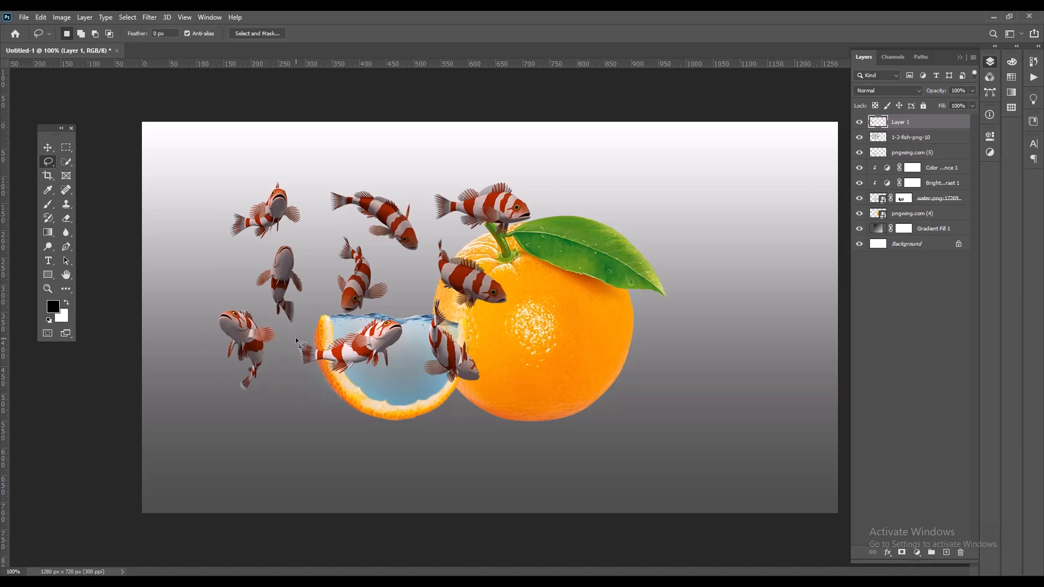
- Outline the fish overlapping the wedge with the Lasso tool and copy it from the 1-2-fish-png-10 layer to a new layer
{"action": "mouse_move", "coordinate": [343, 324]}
{"action": "left_mouse_down"}
{"action": "mouse_move", "coordinate": [386, 311]}
{"action": "mouse_move", "coordinate": [406, 323]}
{"action": "mouse_move", "coordinate": [409, 342]}
{"action": "mouse_move", "coordinate": [377, 385]}
{"action": "mouse_move", "coordinate": [326, 397]}
{"action": "mouse_move", "coordinate": [301, 385]}
{"action": "mouse_move", "coordinate": [296, 336]}
{"action": "left_mouse_up"}
{"action": "key", "text": "ctrl+j"}
{"action": "left_click", "coordinate": [498, 225]}
{"action": "left_click", "coordinate": [913, 137]}
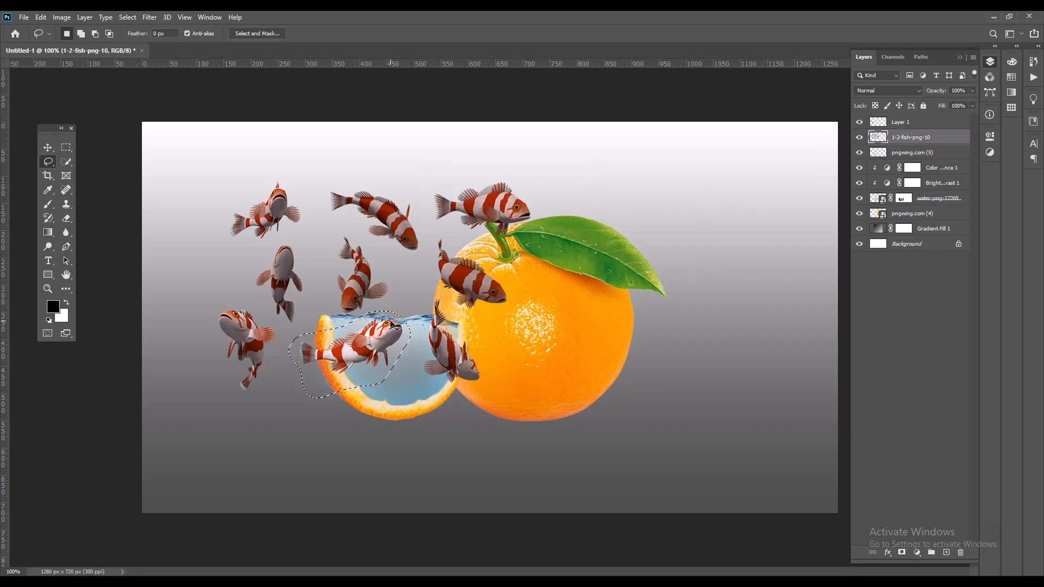
{"action": "key", "text": "ctrl+j"}
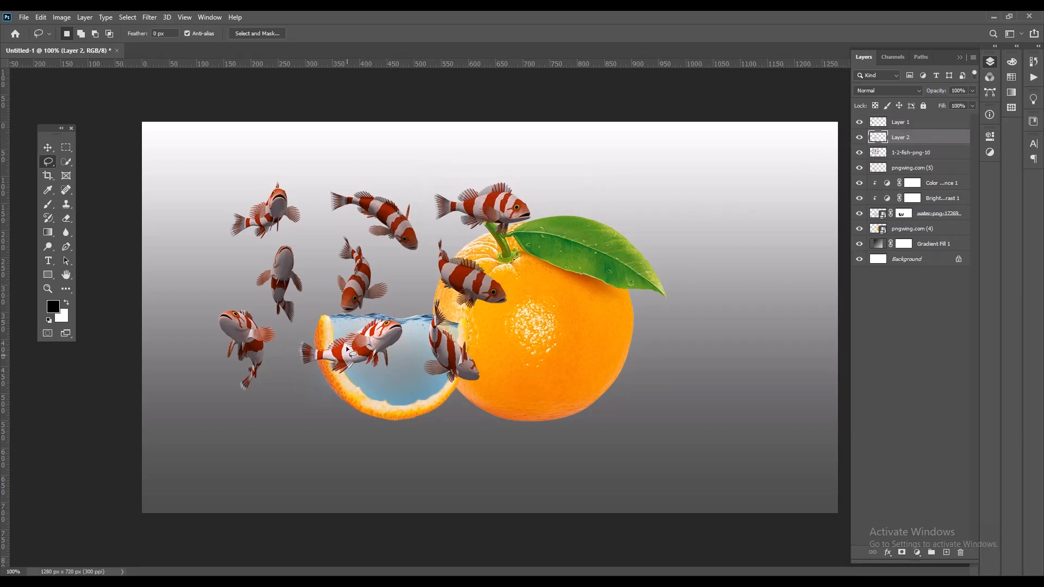
- Delete the original 1-2-fish-png-10 layer, keeping only the two copied fish
{"action": "left_click", "coordinate": [47, 147]}
{"action": "left_click", "coordinate": [888, 155]}
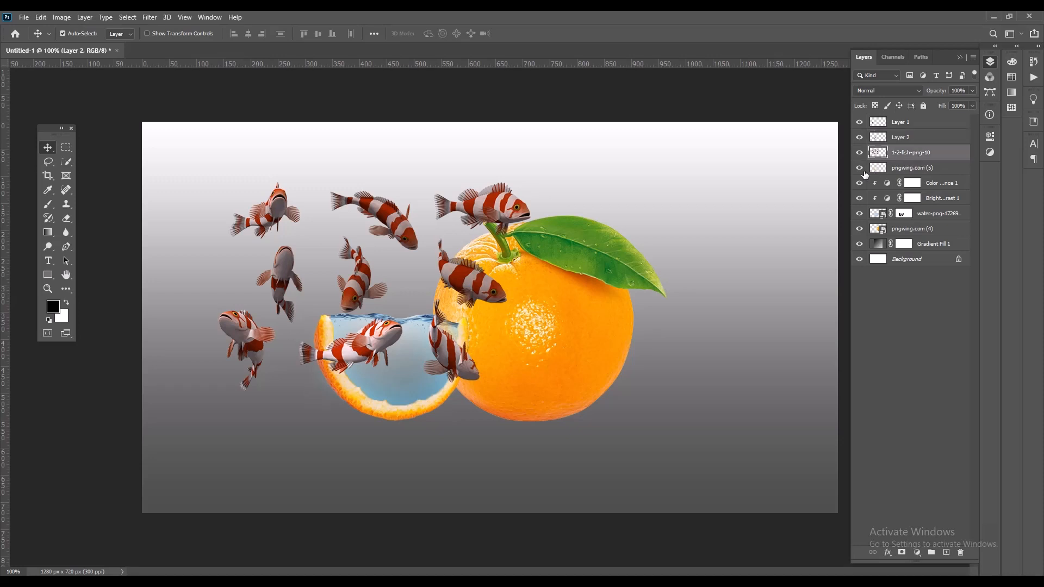
{"action": "key", "text": "Delete"}
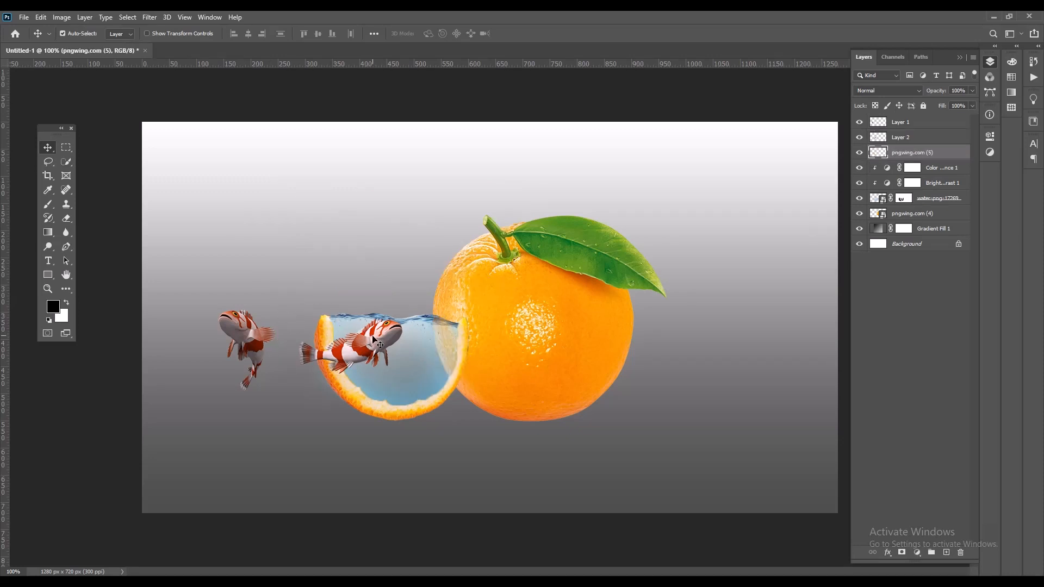
- Move one fish over the whole orange and the other over the wedge, and place both fish layers beneath the water layer
{"action": "left_click_drag", "start_coordinate": [374, 338], "coordinate": [446, 281]}
{"action": "left_click_drag", "start_coordinate": [244, 328], "coordinate": [390, 317]}
{"action": "key", "text": "ctrl+plus"}
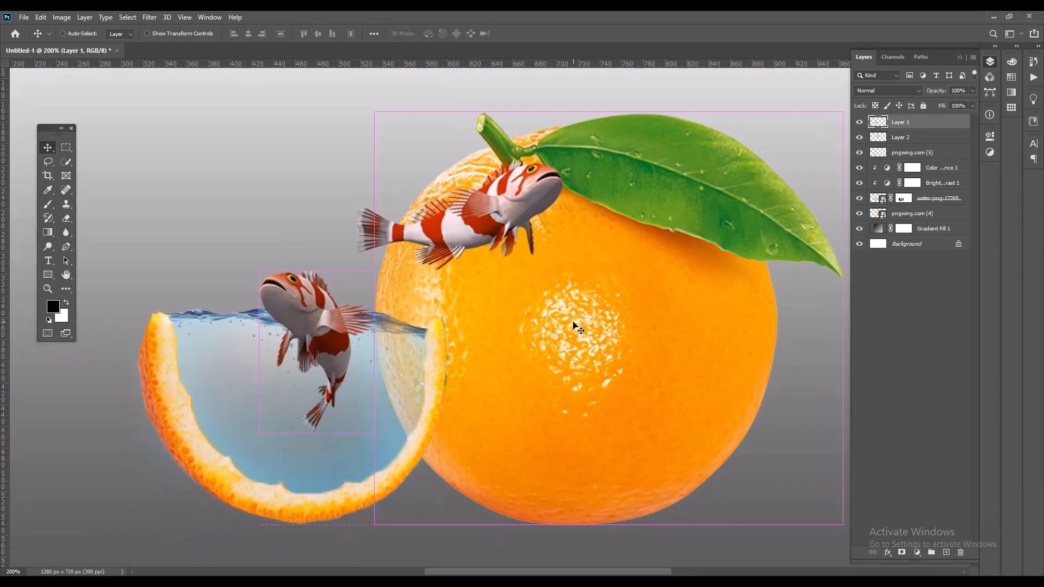
{"action": "left_click", "coordinate": [919, 139], "text": "ctrl"}
{"action": "left_click_drag", "start_coordinate": [919, 138], "coordinate": [917, 207]}
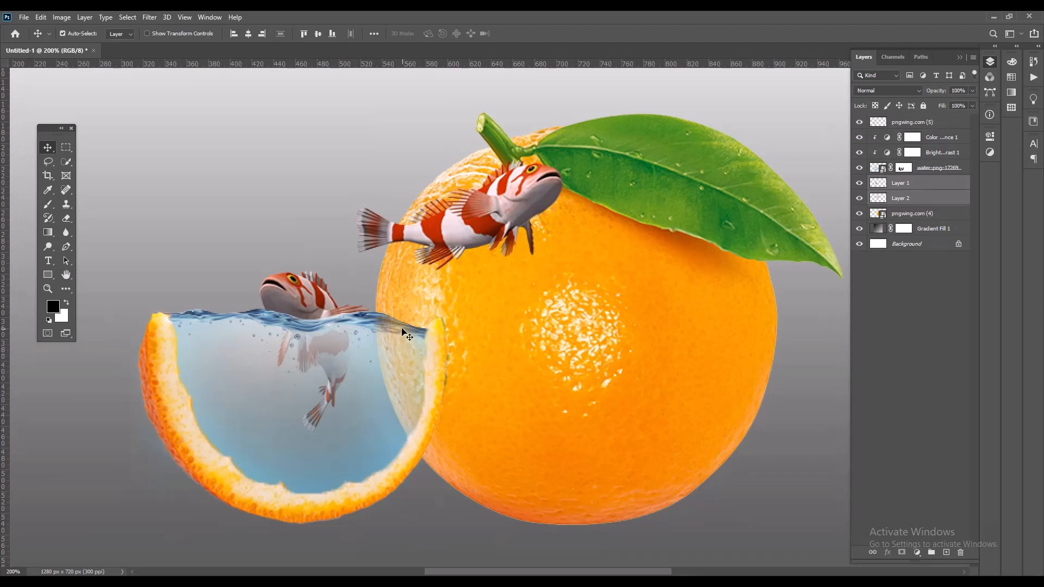
- Move both fish layers together above the water and scale them to about 61%
{"action": "left_click_drag", "start_coordinate": [305, 296], "coordinate": [378, 216]}
{"action": "left_click", "coordinate": [263, 163]}
{"action": "left_click", "coordinate": [424, 143], "text": "ctrl+shift"}
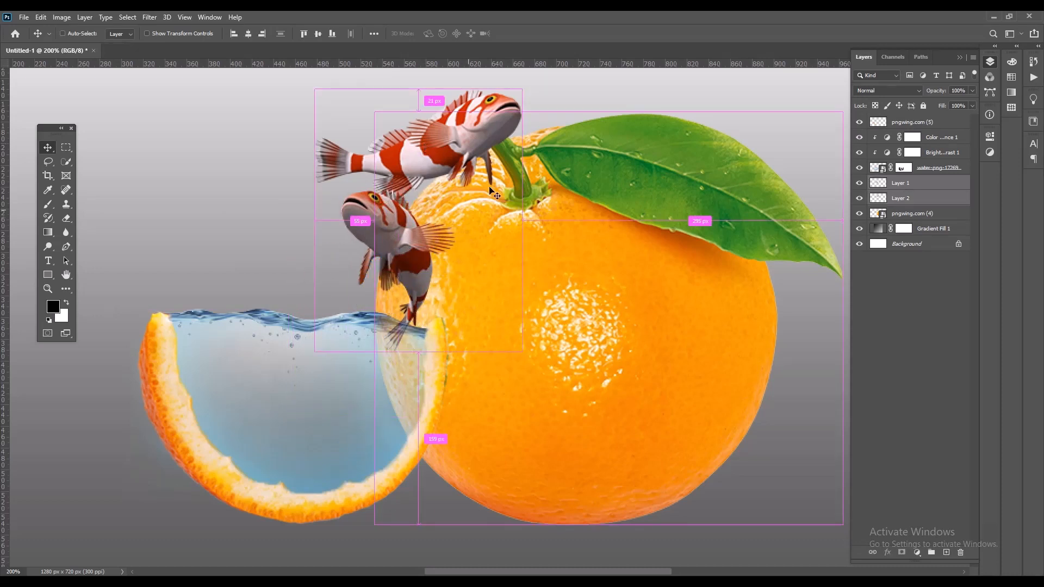
{"action": "key", "text": "ctrl+t"}
{"action": "left_click_drag", "start_coordinate": [522, 89], "coordinate": [394, 201]}
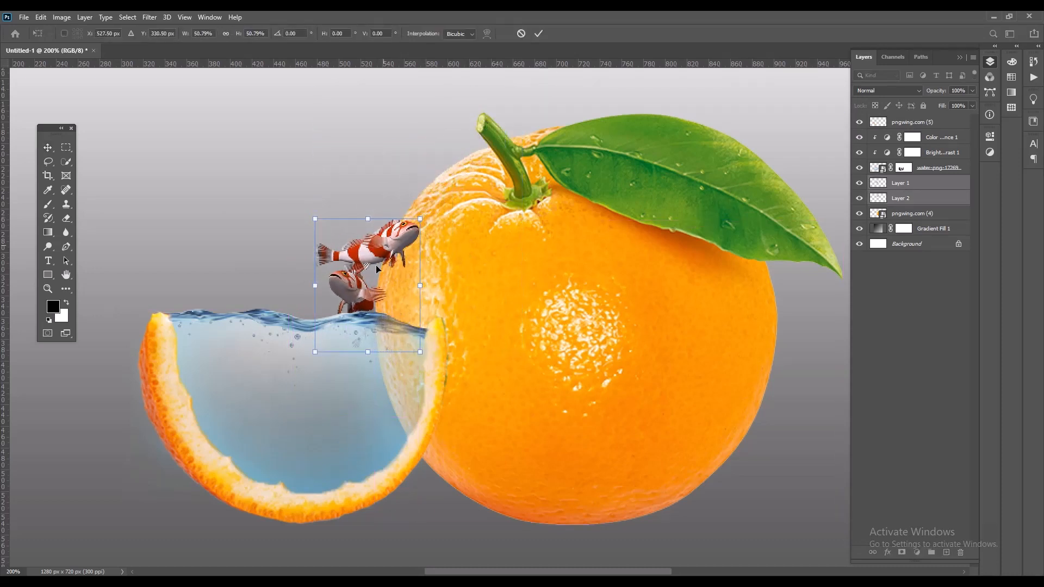
{"action": "left_click_drag", "start_coordinate": [376, 265], "coordinate": [354, 275]}
{"action": "left_click_drag", "start_coordinate": [399, 225], "coordinate": [419, 200]}
{"action": "key", "text": "ctrl+minus"}
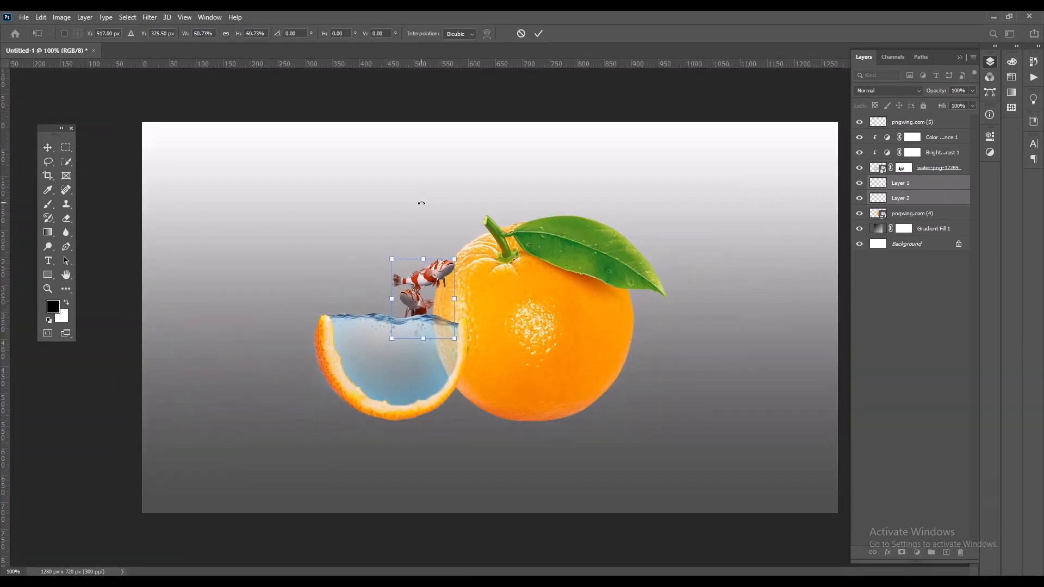
{"action": "left_click", "coordinate": [538, 33]}
{"action": "left_click", "coordinate": [536, 113]}
- Move the horizontal fish into the middle of the water and lower the upright fish to the water surface
{"action": "left_click_drag", "start_coordinate": [438, 272], "coordinate": [396, 351]}
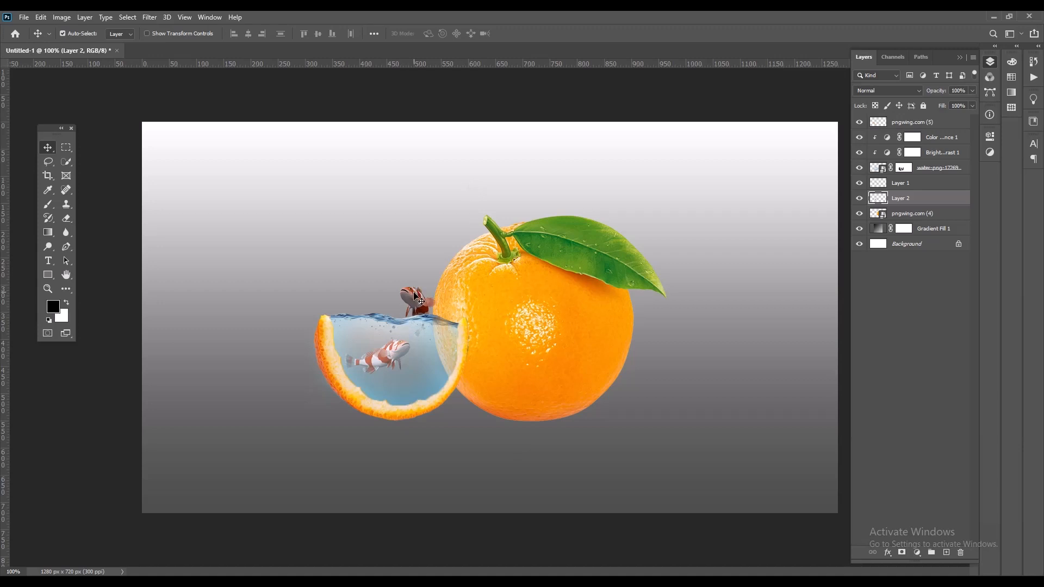
{"action": "left_click_drag", "start_coordinate": [418, 297], "coordinate": [423, 309]}
{"action": "left_click_drag", "start_coordinate": [423, 312], "coordinate": [423, 312]}
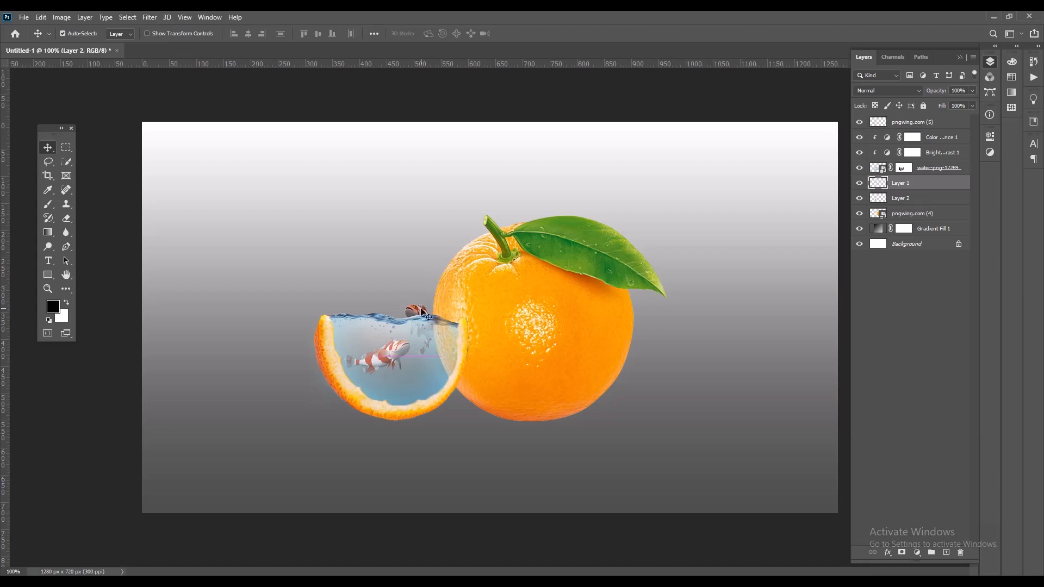
- Lock the water layer and reposition the upright fish so its head rises above the water surface
{"action": "left_click", "coordinate": [919, 169]}
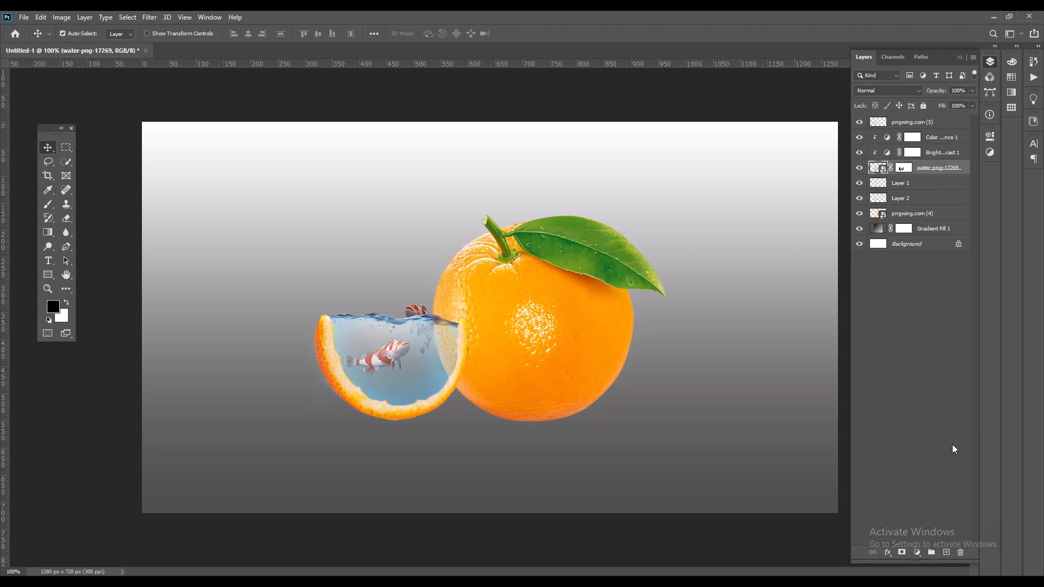
{"action": "left_click", "coordinate": [923, 106]}
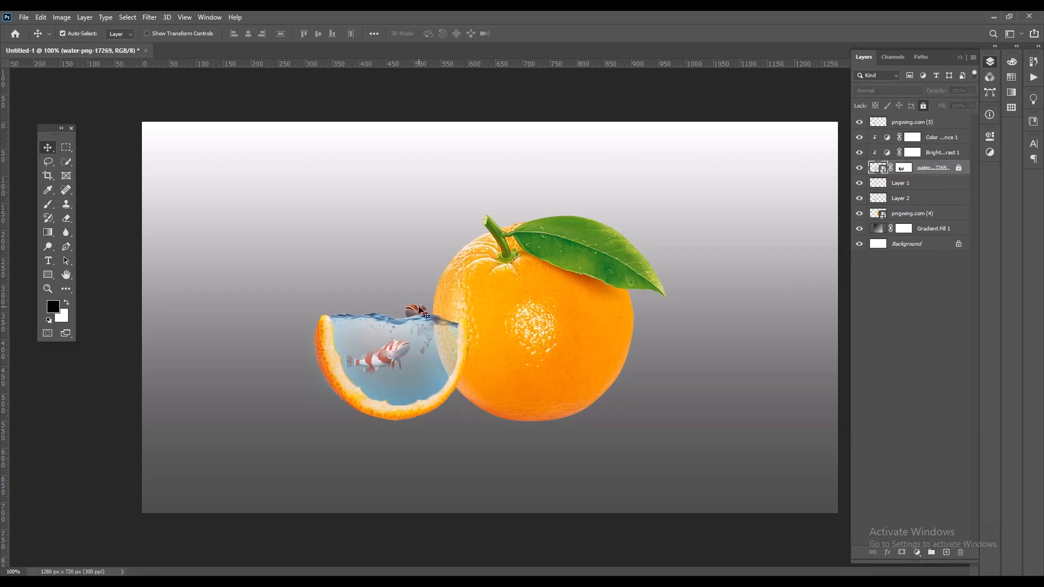
{"action": "left_click_drag", "start_coordinate": [418, 302], "coordinate": [413, 309]}
- Rotate the submerged fish 26.82° and nudge it 4 px to the right, and shift the surface fish slightly left
{"action": "left_click_drag", "start_coordinate": [393, 357], "coordinate": [404, 376]}
{"action": "key", "text": "ctrl+t"}
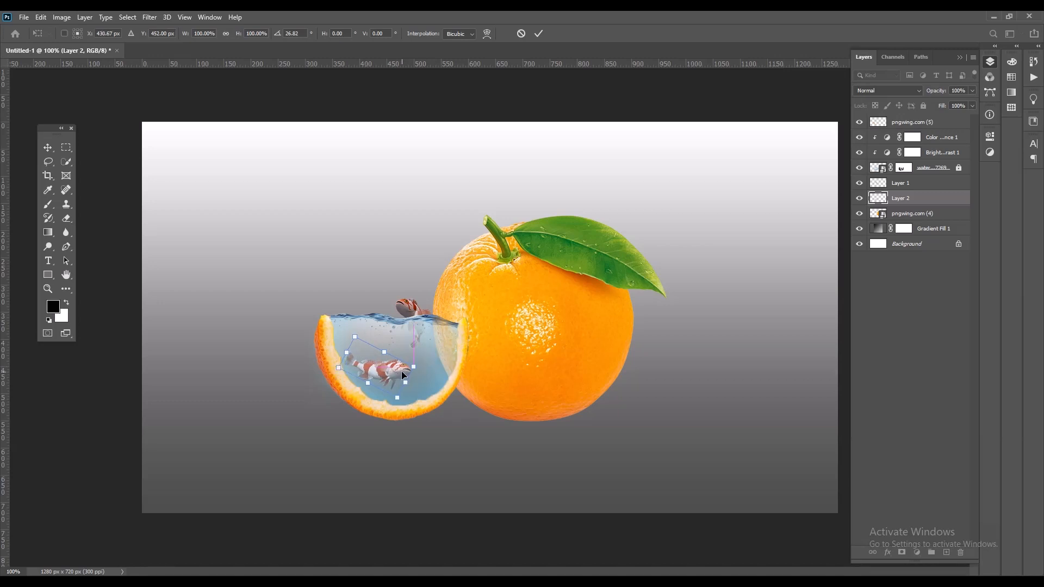
{"action": "key", "text": "Right"}
{"action": "key", "text": "Right"}
{"action": "key", "text": "Right"}
{"action": "key", "text": "Right"}
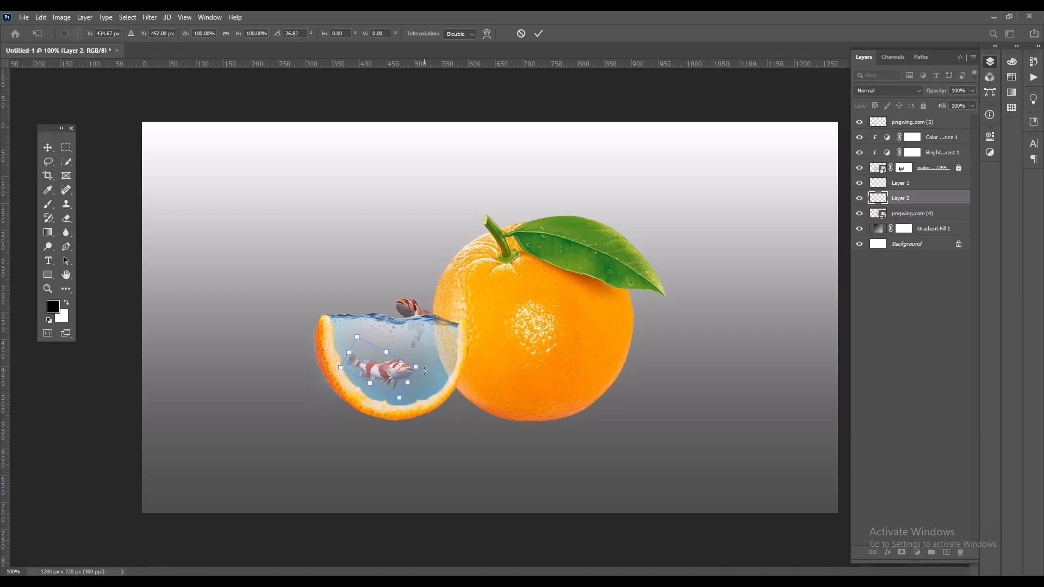
{"action": "left_click", "coordinate": [538, 33]}
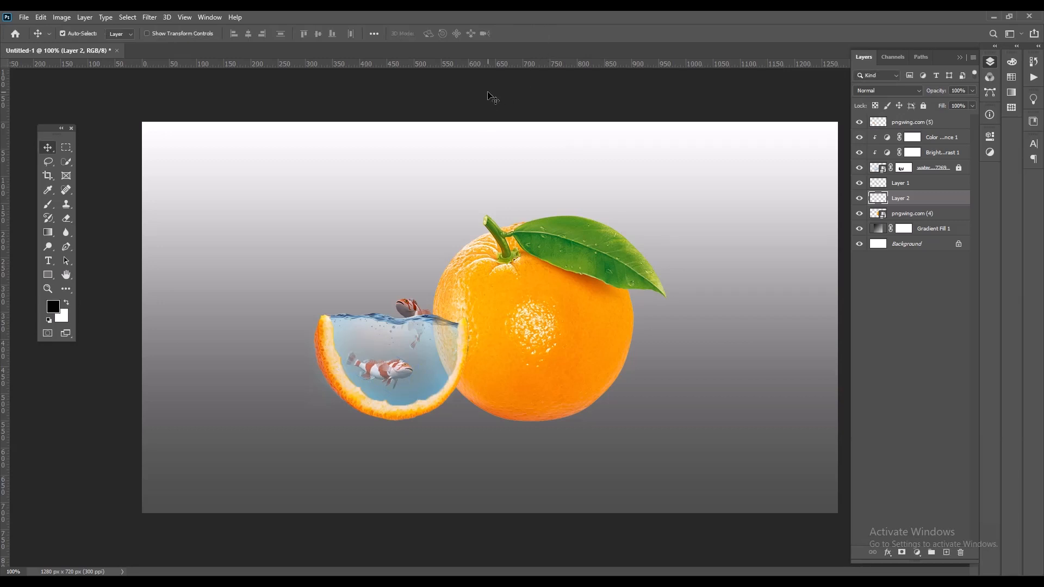
{"action": "left_click", "coordinate": [413, 309]}
{"action": "left_click_drag", "start_coordinate": [413, 309], "coordinate": [409, 308]}
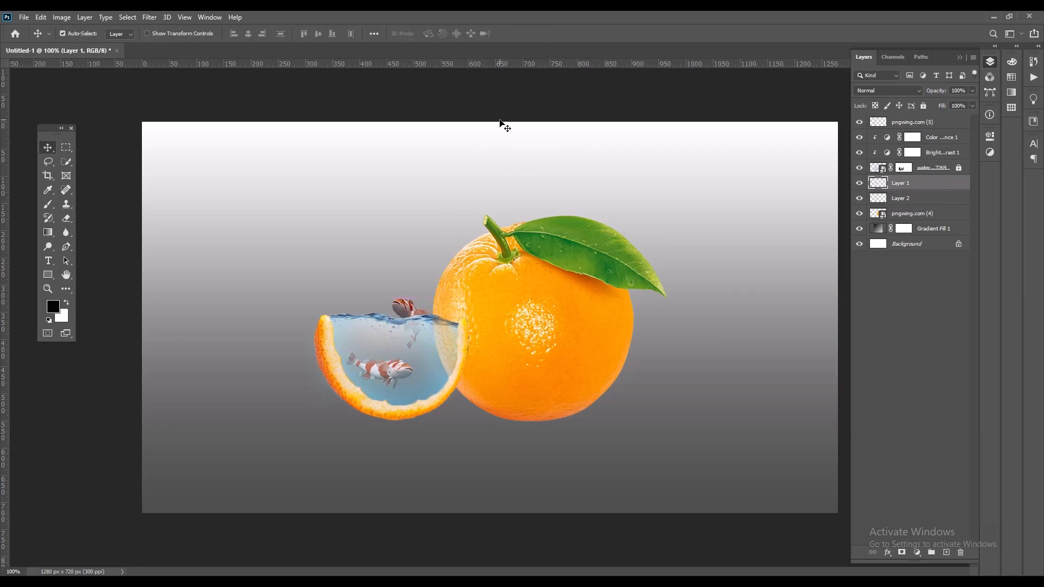
- Activate the Brush tool and add a new empty layer above the top pngwing.com (5) layer
{"action": "left_click", "coordinate": [47, 204]}
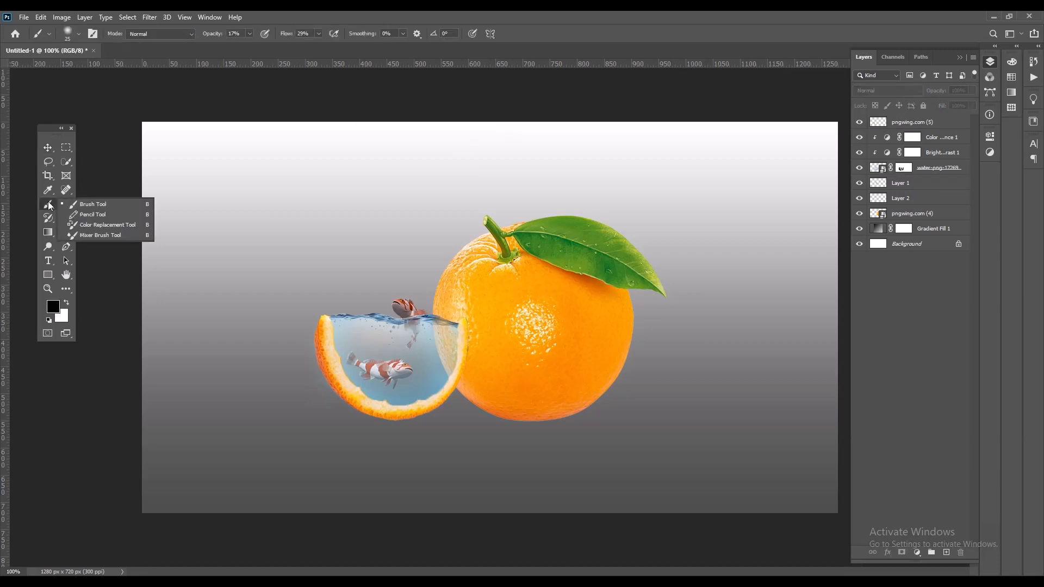
{"action": "left_click", "coordinate": [95, 204]}
{"action": "left_click", "coordinate": [887, 124]}
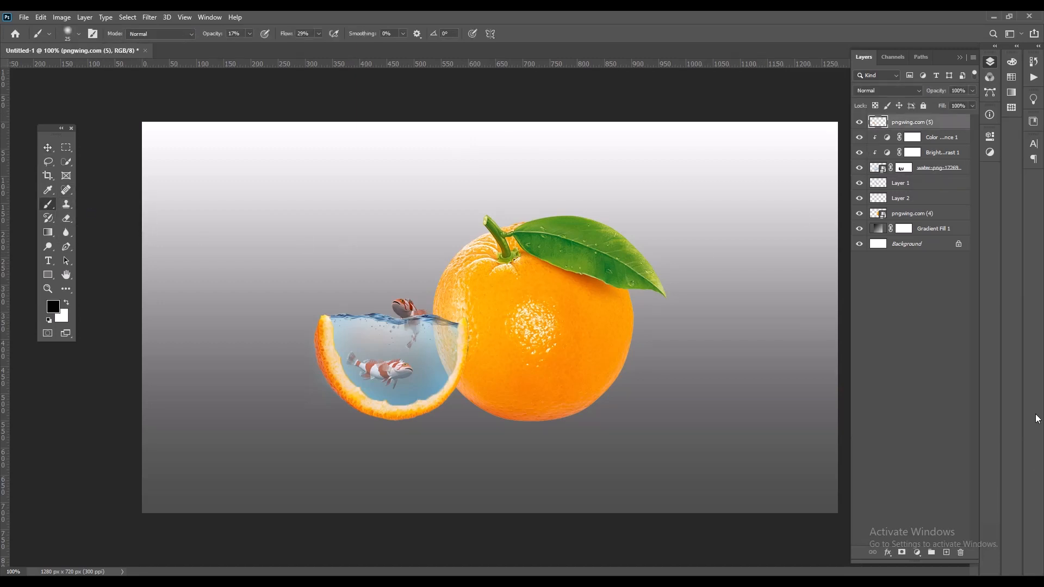
{"action": "left_click", "coordinate": [945, 553]}
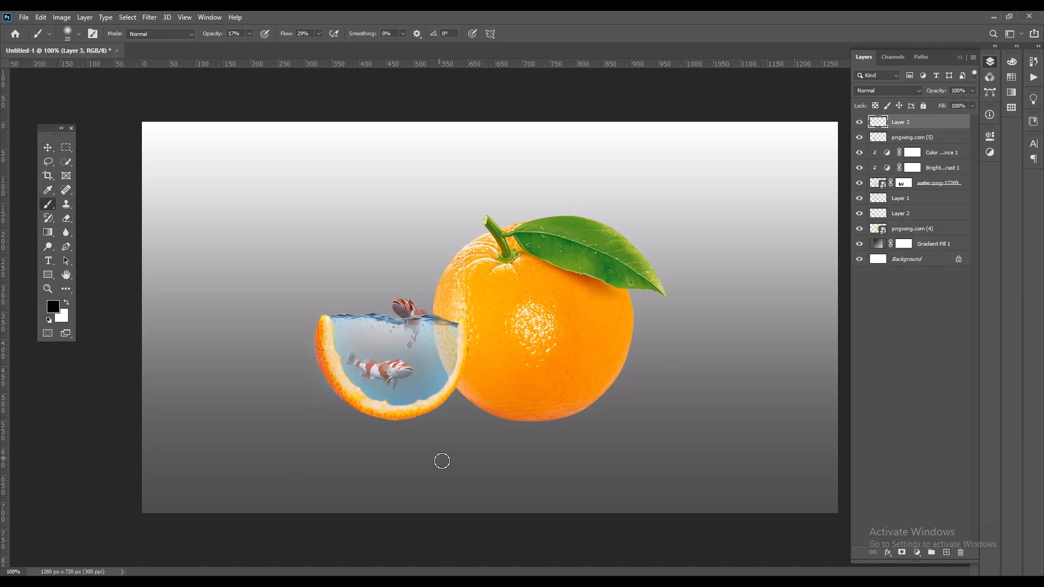
- Choose the Soft Round brush, enlarge it to 200 px and try a faint black dab at the base of the orange wedge
{"action": "left_click", "coordinate": [78, 33]}
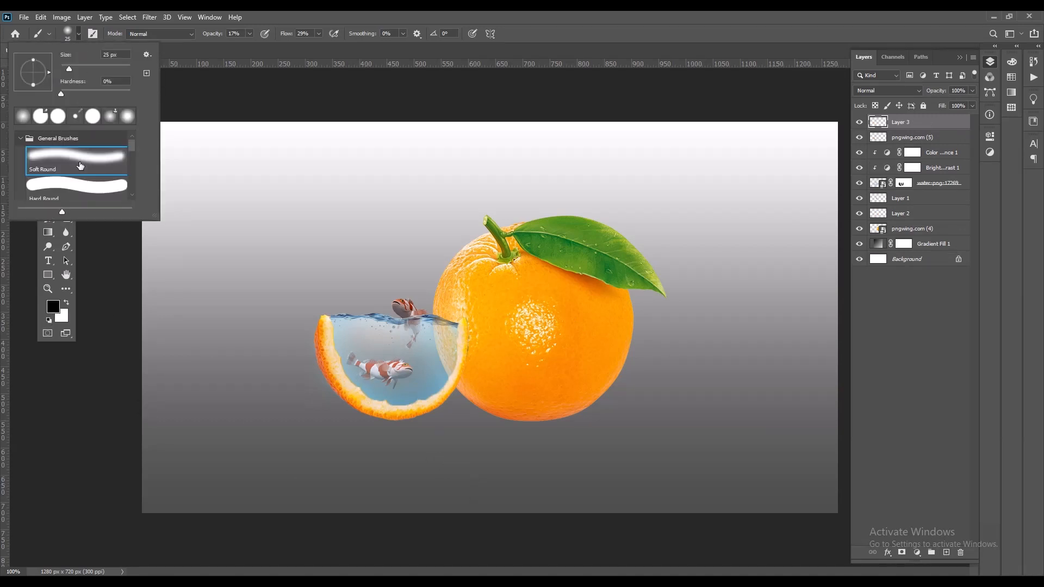
{"action": "left_click", "coordinate": [80, 165]}
{"action": "left_click", "coordinate": [79, 32]}
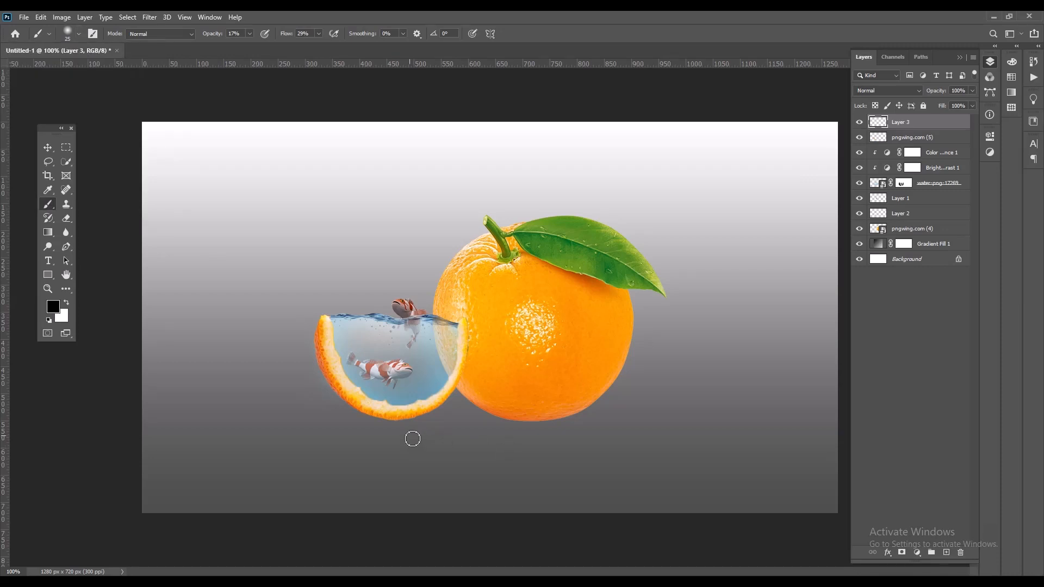
{"action": "key", "text": "bracketright"}
{"action": "key", "text": "bracketright"}
{"action": "key", "text": "bracketright"}
{"action": "key", "text": "bracketright"}
{"action": "key", "text": "bracketright"}
{"action": "key", "text": "bracketright"}
{"action": "key", "text": "bracketright"}
{"action": "left_click_drag", "start_coordinate": [398, 416], "coordinate": [396, 415]}
- Raise the brush opacity and flow to 100% and paint one soft black dab at the base of the wedge
{"action": "left_click", "coordinate": [249, 34]}
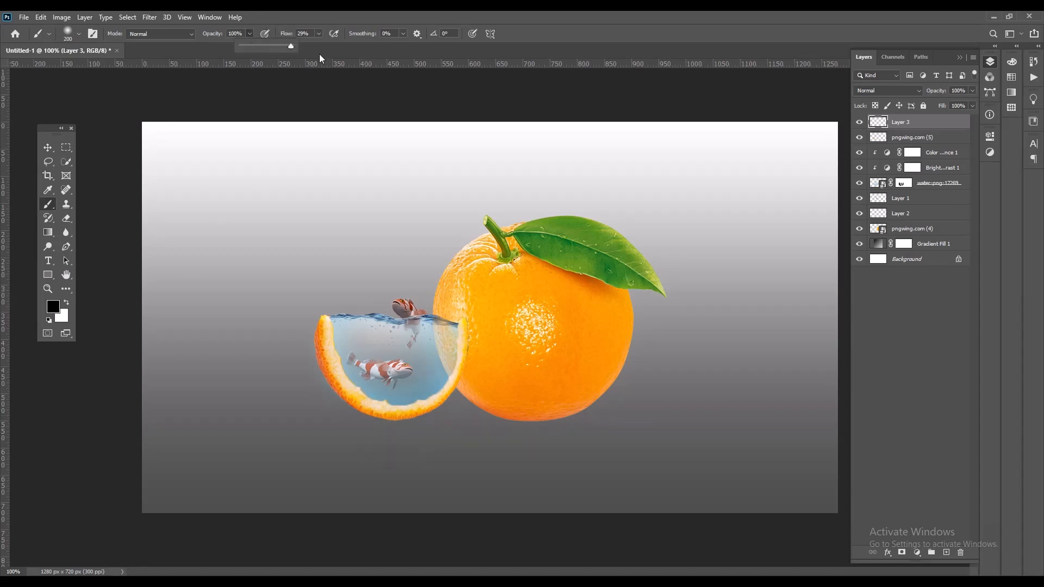
{"action": "left_click", "coordinate": [319, 35]}
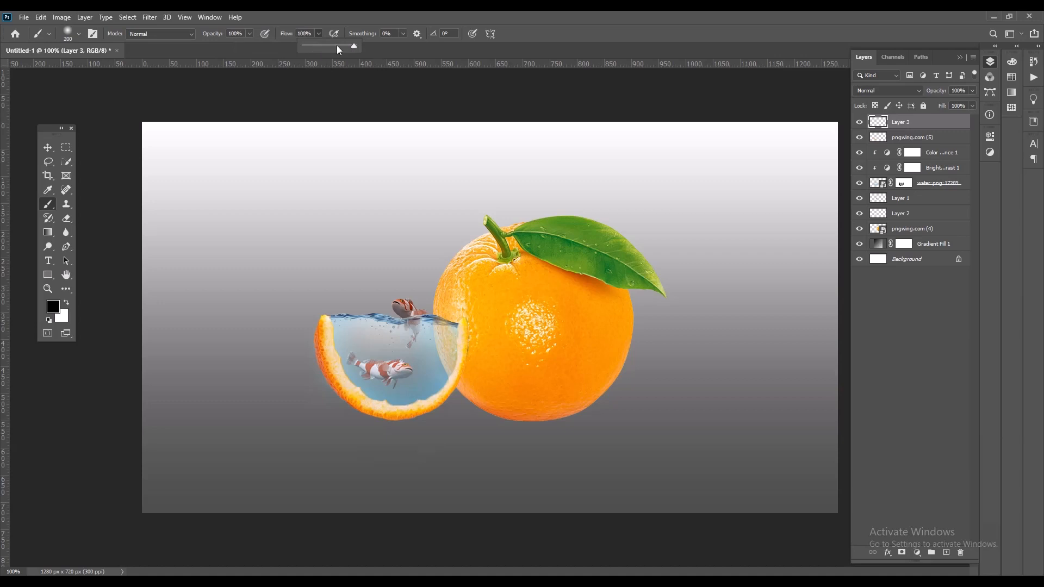
{"action": "left_click", "coordinate": [318, 34]}
{"action": "left_click", "coordinate": [398, 414]}
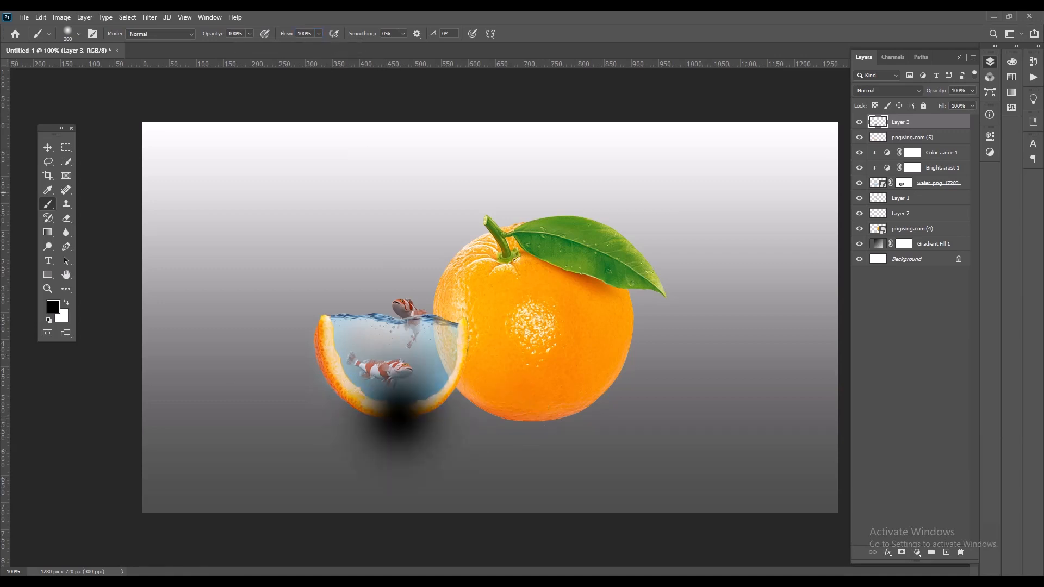
- Flatten the black dab into a thin shadow under the wedge and move Layer 3 directly below the pngwing.com (4) layer
{"action": "left_click", "coordinate": [48, 148]}
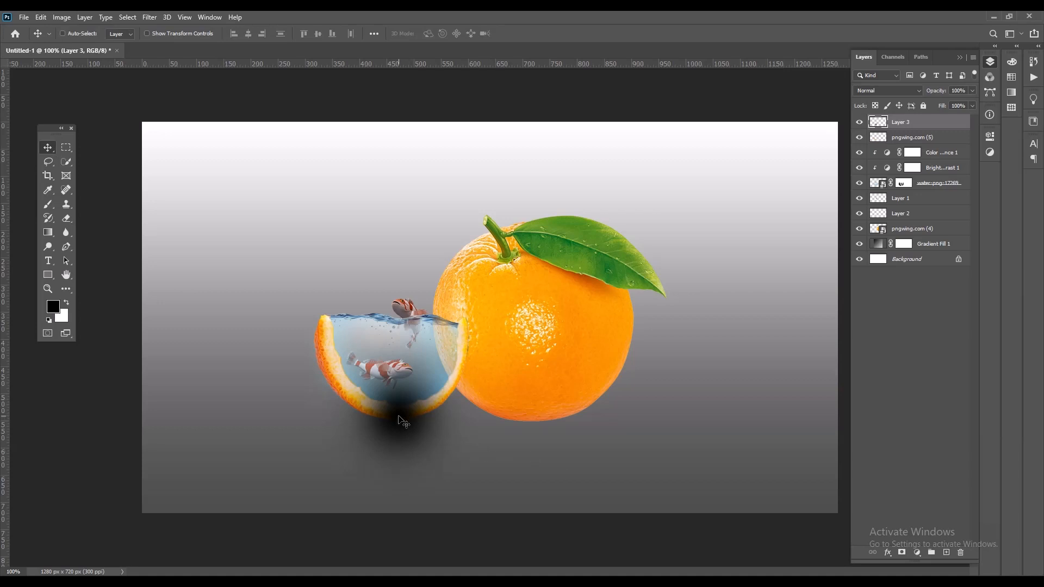
{"action": "key", "text": "ctrl+t"}
{"action": "left_click_drag", "start_coordinate": [400, 328], "coordinate": [418, 422]}
{"action": "left_click", "coordinate": [538, 33]}
{"action": "left_click_drag", "start_coordinate": [915, 125], "coordinate": [928, 232]}
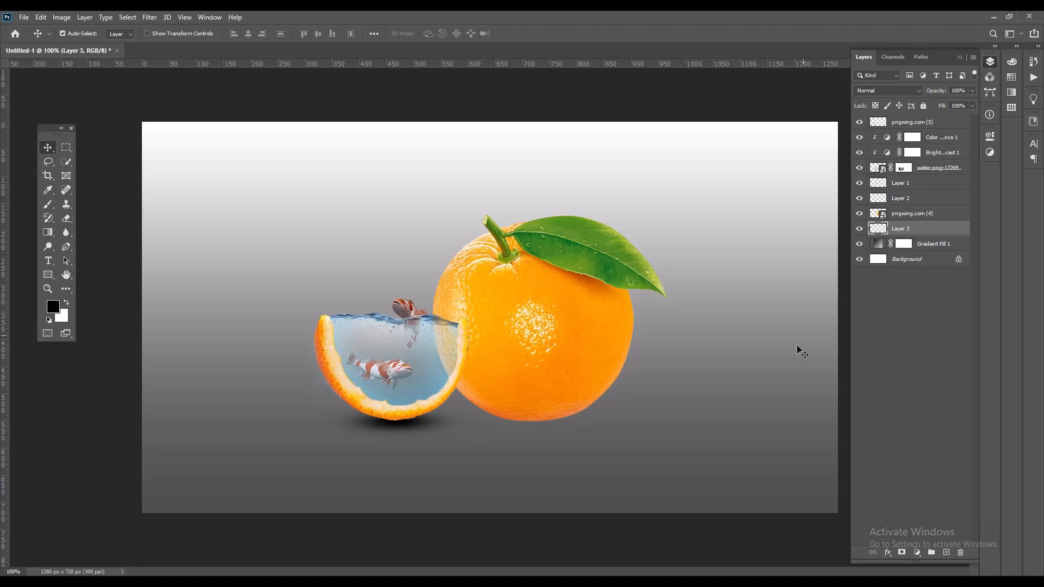
- Set the opacity of the wedge's shadow layer to 59%
{"action": "left_click", "coordinate": [971, 92]}
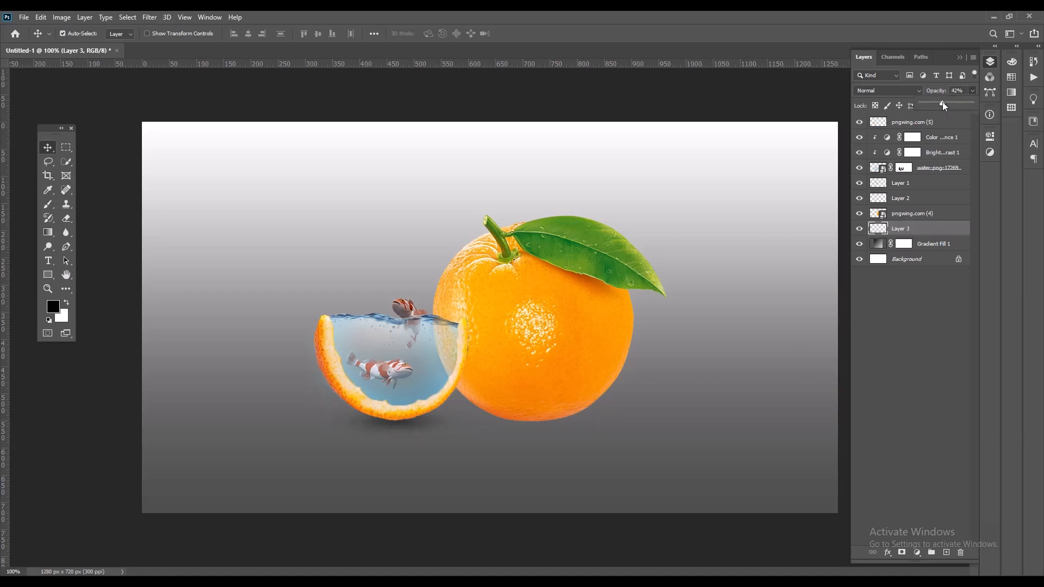
{"action": "left_click_drag", "start_coordinate": [953, 101], "coordinate": [954, 100]}
{"action": "left_click_drag", "start_coordinate": [948, 101], "coordinate": [951, 101]}
- Duplicate the wedge's shadow to beneath the whole orange and widen the copy to suit the larger fruit
{"action": "left_click_drag", "start_coordinate": [403, 430], "coordinate": [543, 429]}
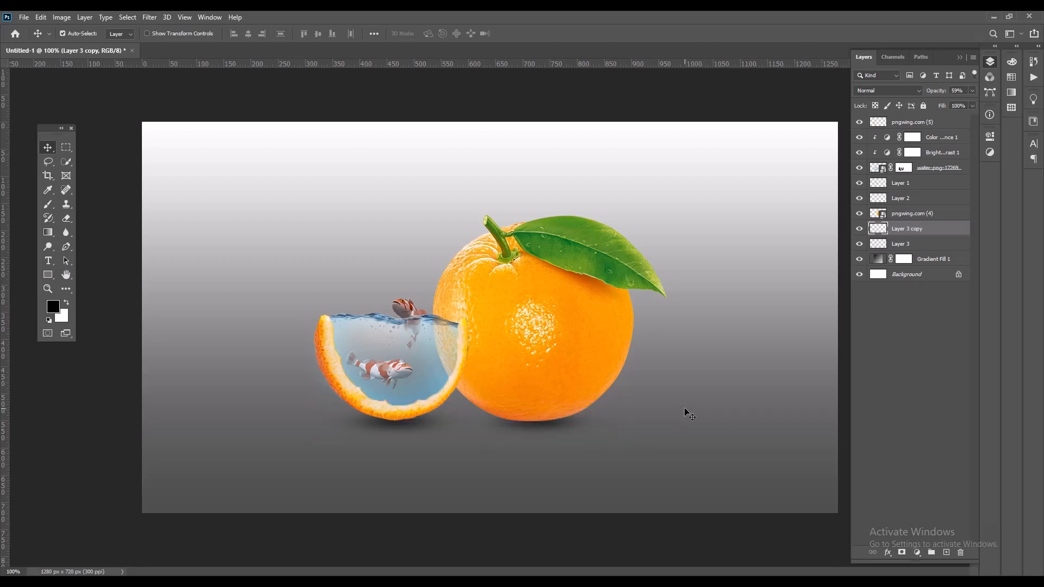
{"action": "key", "text": "ctrl+t"}
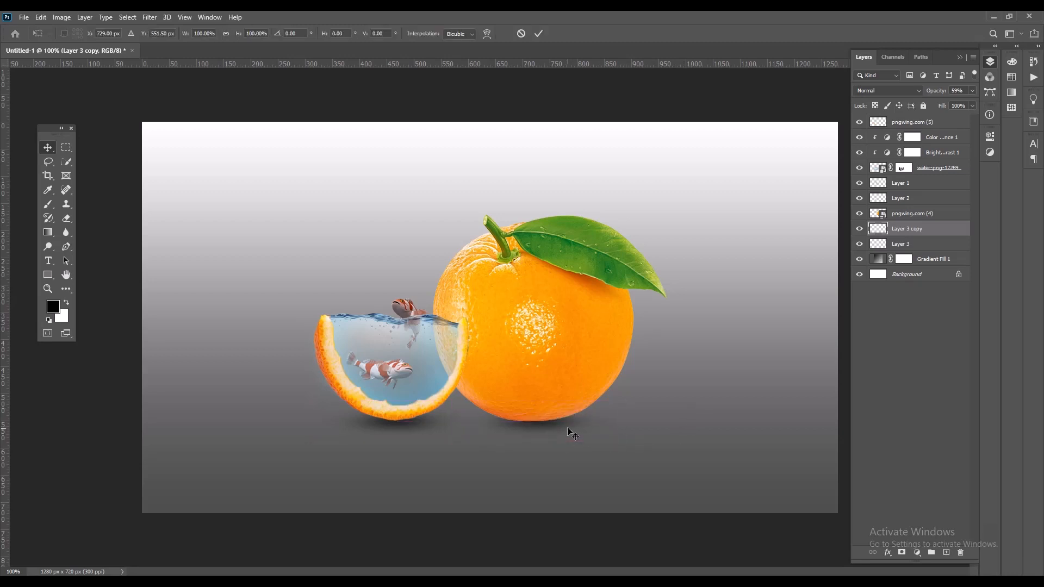
{"action": "left_click_drag", "start_coordinate": [623, 421], "coordinate": [646, 421]}
{"action": "left_click", "coordinate": [538, 33]}
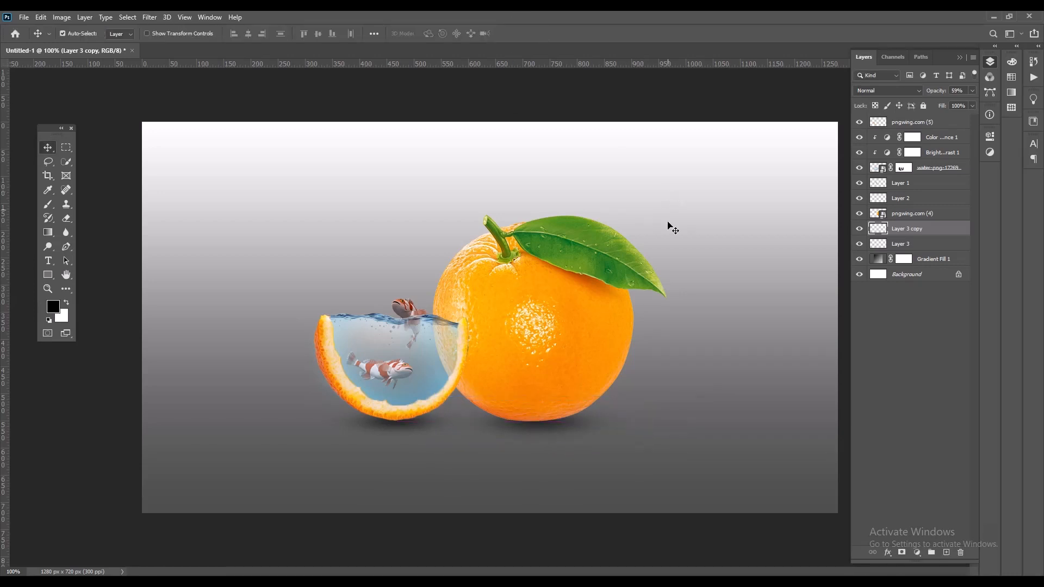